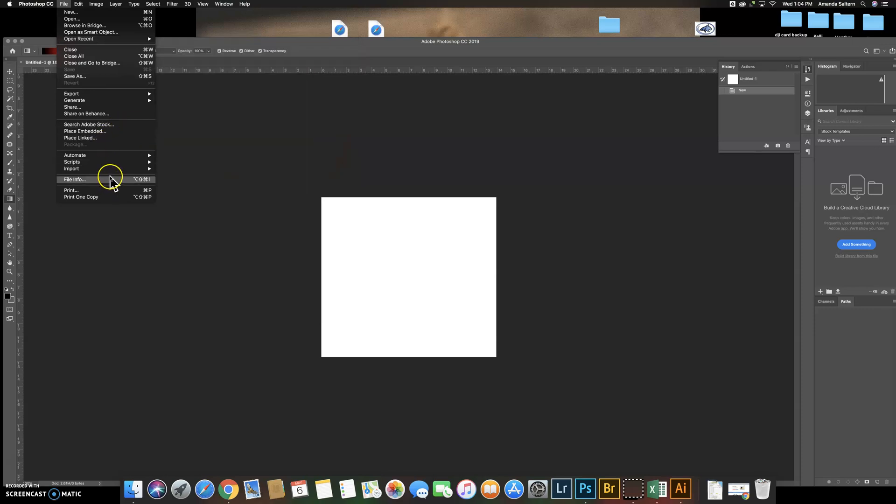
Paste the copied portrait into the blank document as a new layer and switch to the Move tool
{"action": "mouse_move", "coordinate": [75, 5]}
{"action": "left_click", "coordinate": [99, 67]}
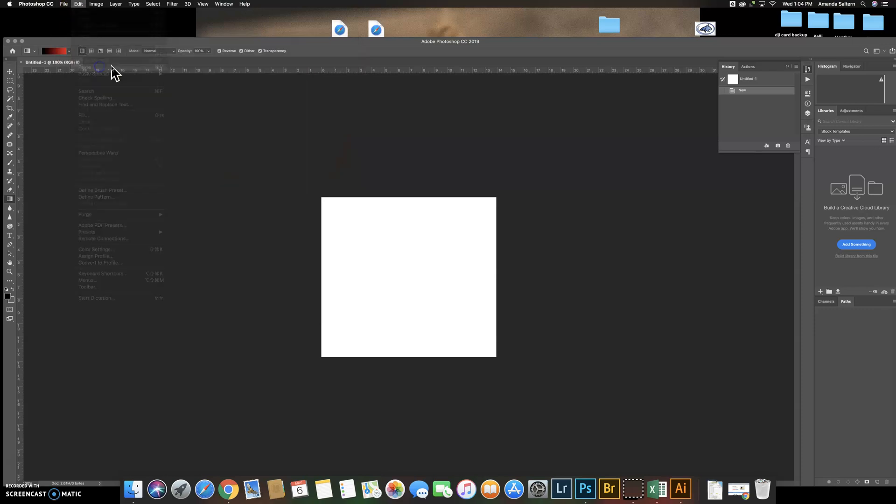
{"action": "left_click", "coordinate": [10, 71]}
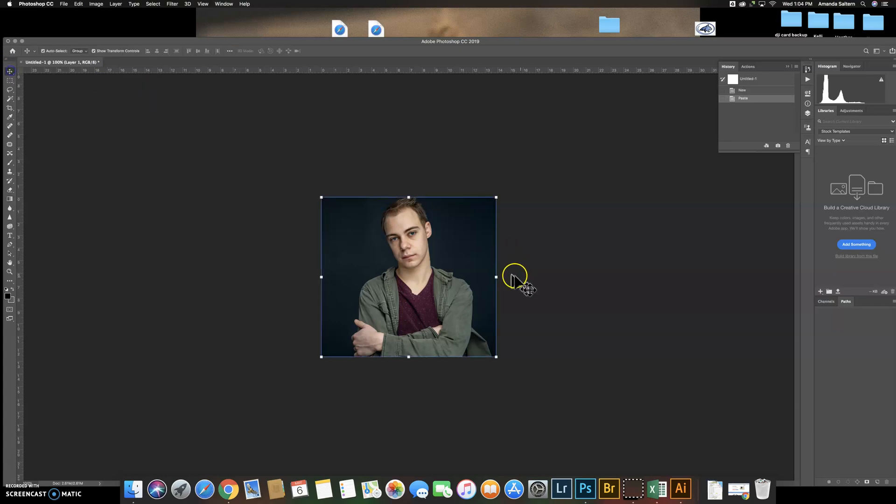
Show the document's layers and make the pasted portrait layer active
{"action": "left_click", "coordinate": [808, 114]}
{"action": "left_click", "coordinate": [763, 182]}
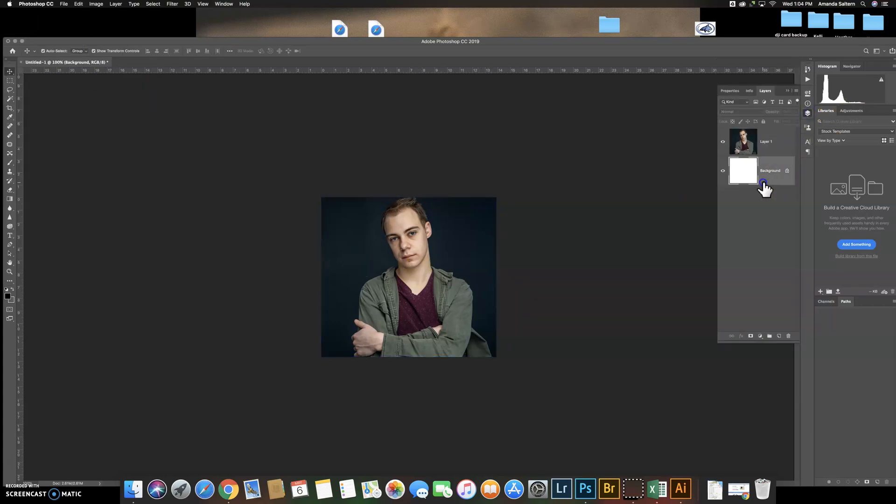
{"action": "left_click", "coordinate": [773, 153]}
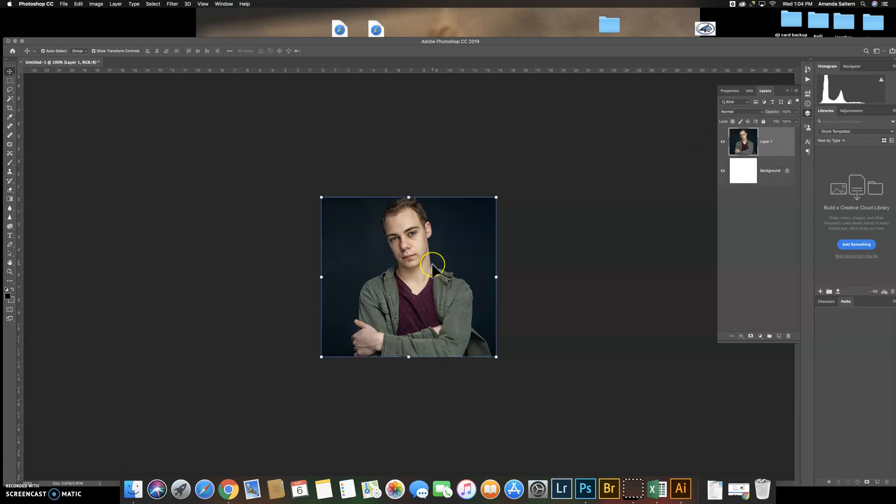
With the Magic Wand tool, use Select Subject to select the man in the portrait automatically
{"action": "key", "text": "super+plus"}
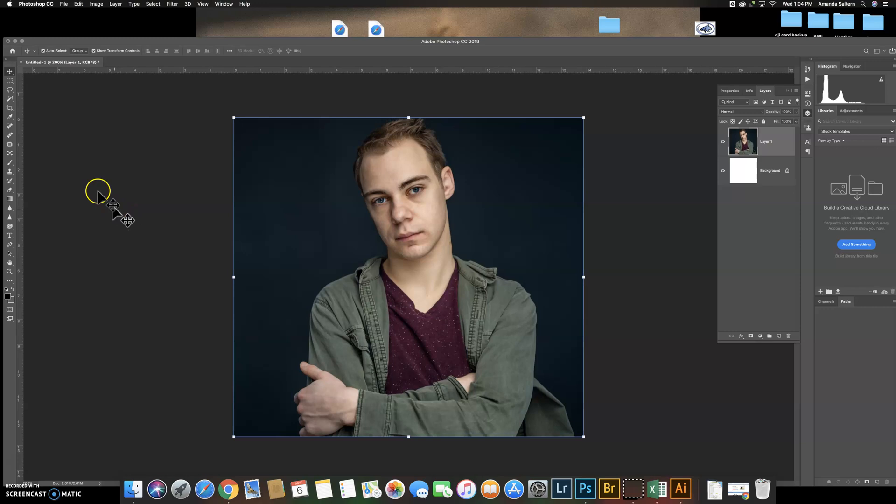
{"action": "left_click", "coordinate": [10, 99]}
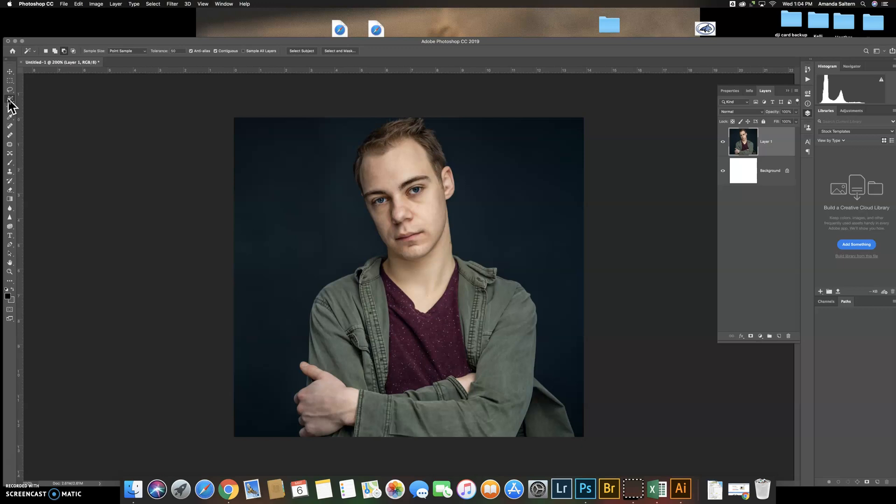
{"action": "left_click", "coordinate": [143, 51]}
{"action": "left_click", "coordinate": [140, 50]}
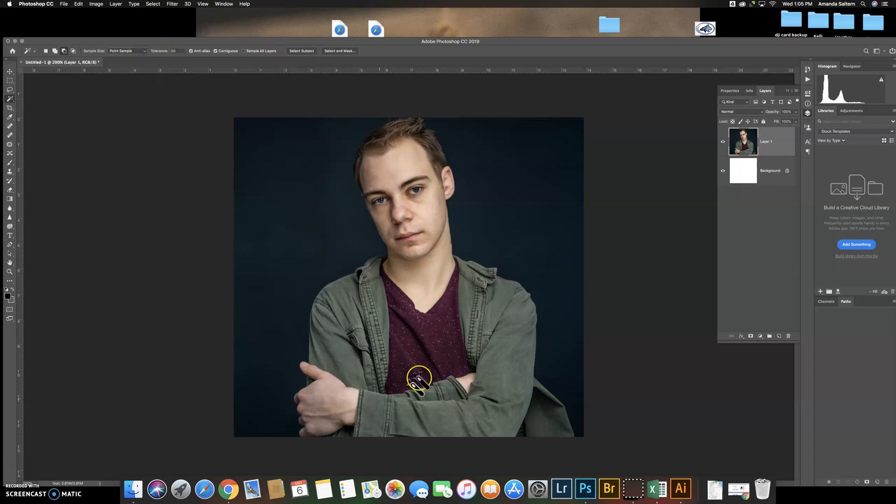
{"action": "left_click", "coordinate": [296, 52]}
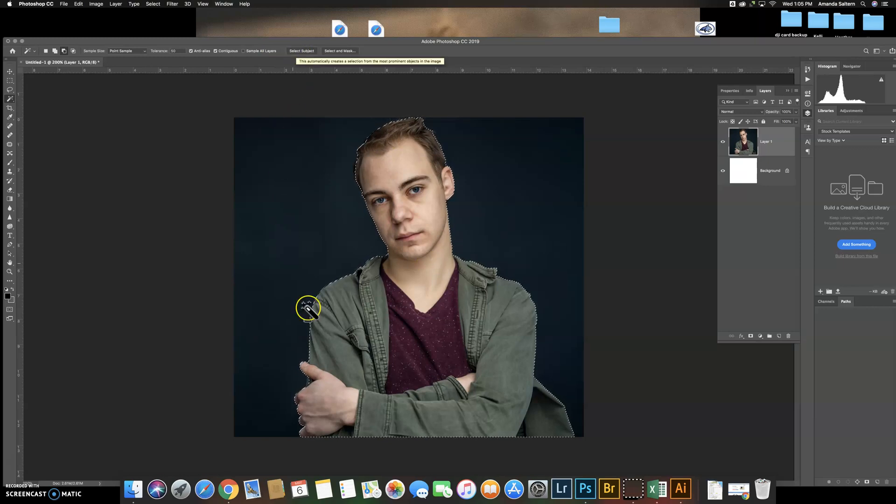
Open the selection in Select and Mask, choose the Refine Edge Brush, and set edge detection to a 1 px radius with Smart Radius on
{"action": "key", "text": "super+equal"}
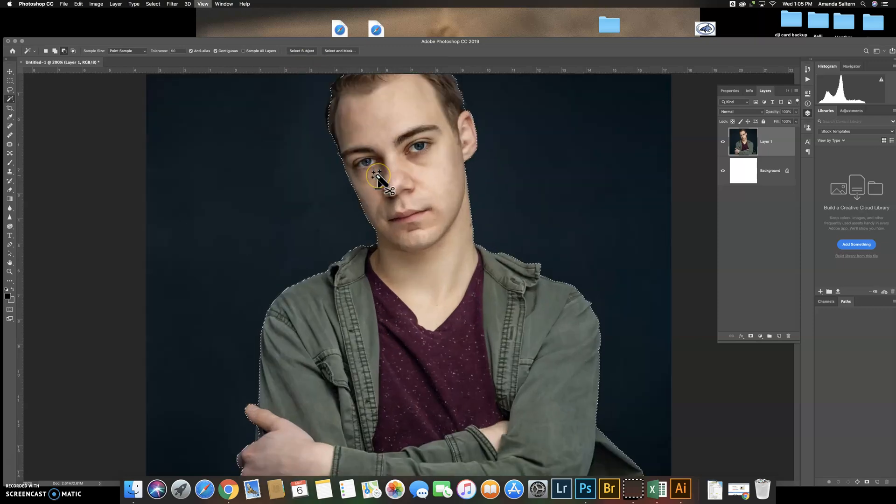
{"action": "left_click_drag", "start_coordinate": [386, 169], "coordinate": [393, 264]}
{"action": "key", "text": "super+r"}
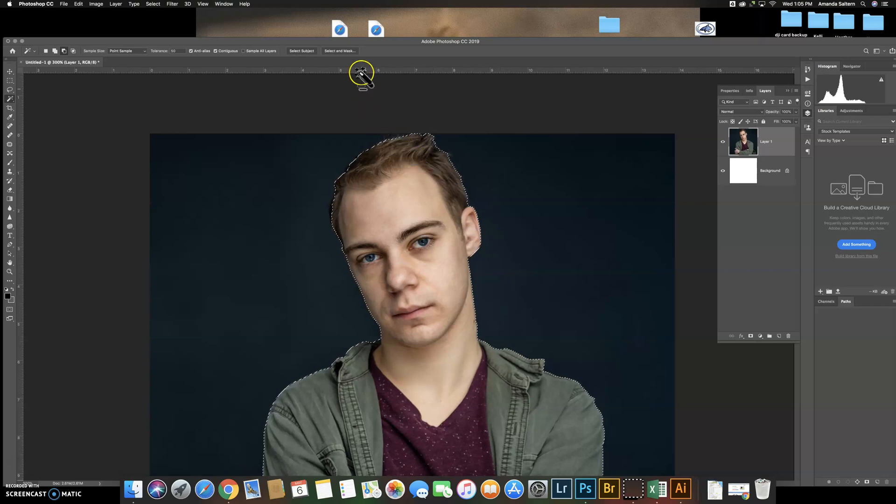
{"action": "left_click", "coordinate": [340, 52]}
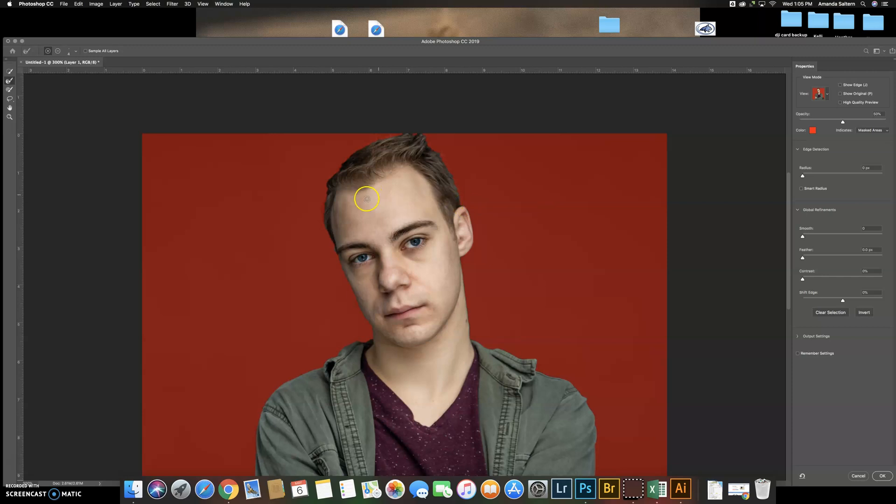
{"action": "key", "text": "super+equal"}
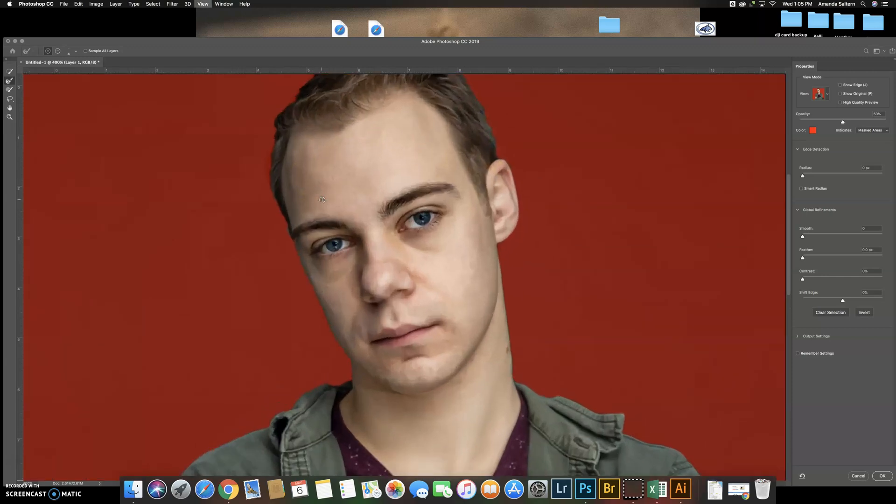
{"action": "scroll", "coordinate": [325, 194], "scroll_direction": "up", "scroll_amount": 5}
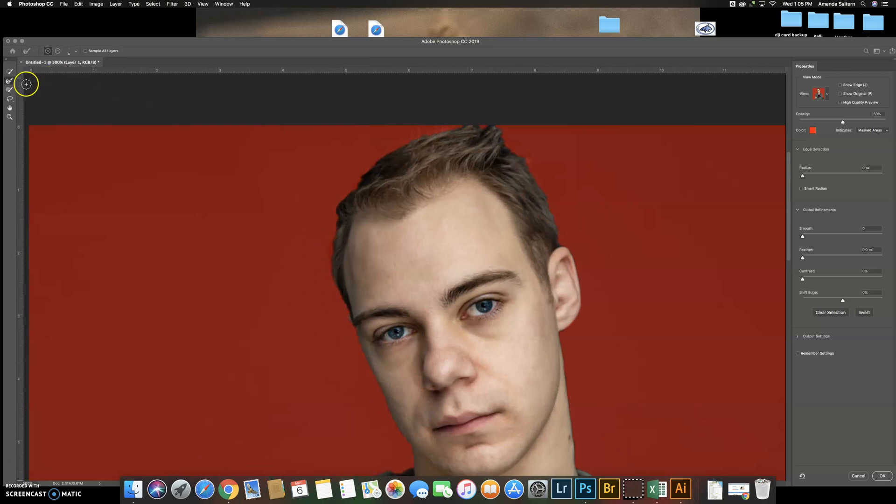
{"action": "left_click", "coordinate": [12, 73]}
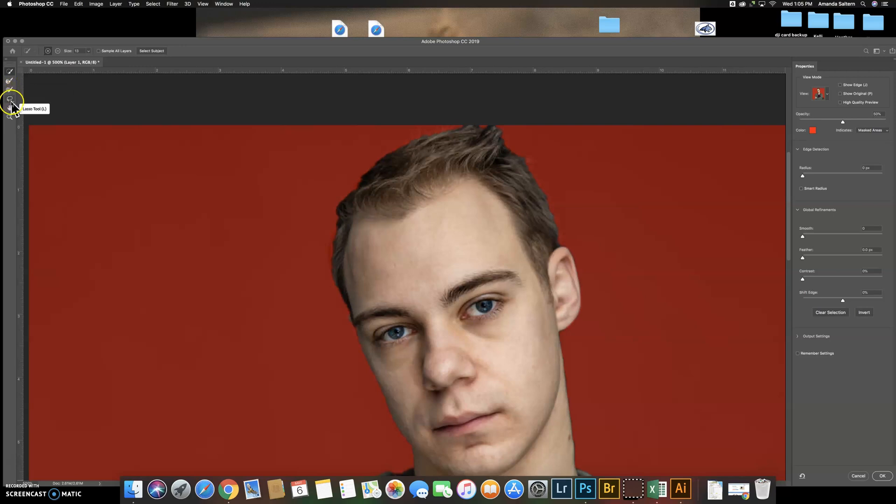
{"action": "left_click", "coordinate": [9, 80]}
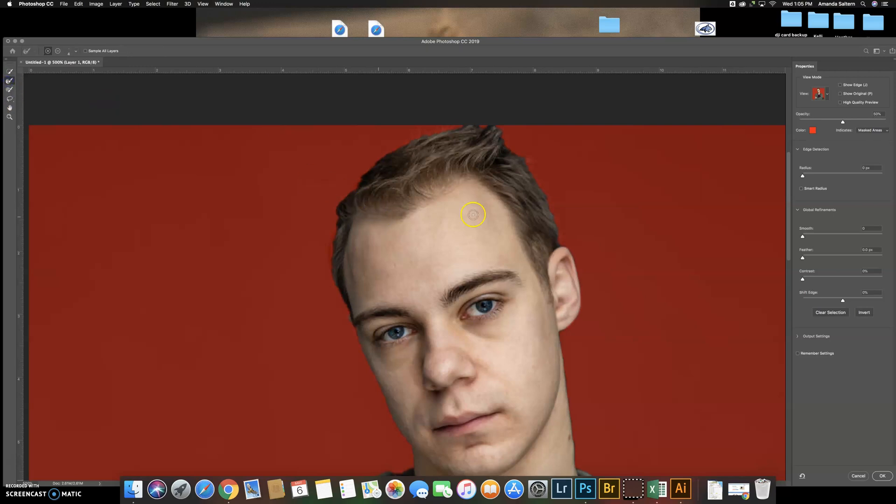
{"action": "left_click", "coordinate": [801, 188]}
Paint with the Refine Edge Brush along the temple, the top of the hair and the edge beside the eyebrow
{"action": "left_click_drag", "start_coordinate": [332, 261], "coordinate": [342, 297]}
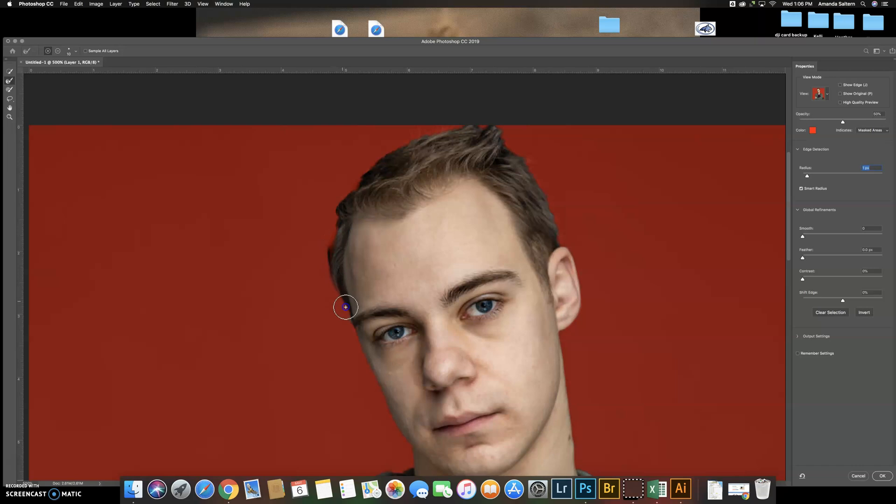
{"action": "mouse_move", "coordinate": [362, 328]}
{"action": "left_mouse_down"}
{"action": "mouse_move", "coordinate": [335, 246]}
{"action": "mouse_move", "coordinate": [339, 226]}
{"action": "mouse_move", "coordinate": [331, 247]}
{"action": "mouse_move", "coordinate": [346, 219]}
{"action": "mouse_move", "coordinate": [330, 240]}
{"action": "left_mouse_up"}
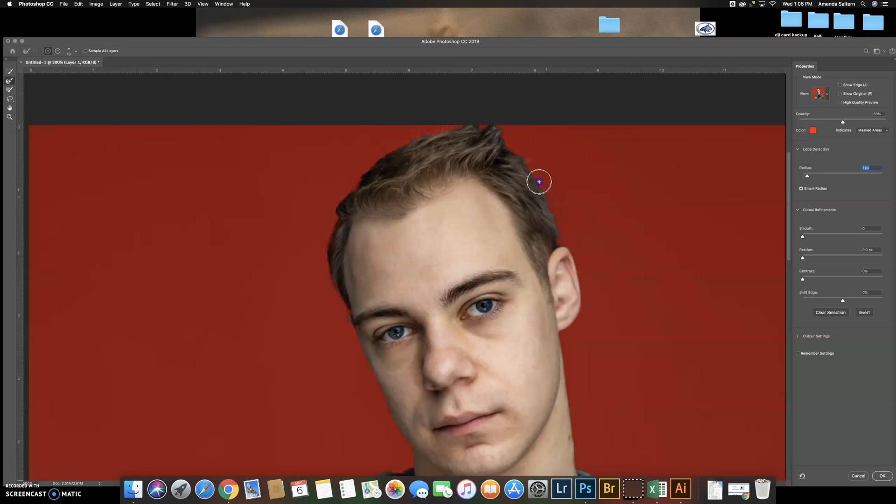
{"action": "mouse_move", "coordinate": [496, 134]}
{"action": "left_mouse_down"}
{"action": "mouse_move", "coordinate": [486, 153]}
{"action": "mouse_move", "coordinate": [399, 135]}
{"action": "mouse_move", "coordinate": [431, 132]}
{"action": "left_mouse_up"}
{"action": "mouse_move", "coordinate": [416, 136]}
{"action": "left_mouse_down"}
{"action": "mouse_move", "coordinate": [507, 179]}
{"action": "mouse_move", "coordinate": [543, 209]}
{"action": "mouse_move", "coordinate": [570, 252]}
{"action": "mouse_move", "coordinate": [538, 177]}
{"action": "mouse_move", "coordinate": [517, 155]}
{"action": "left_mouse_up"}
{"action": "left_click", "coordinate": [361, 336]}
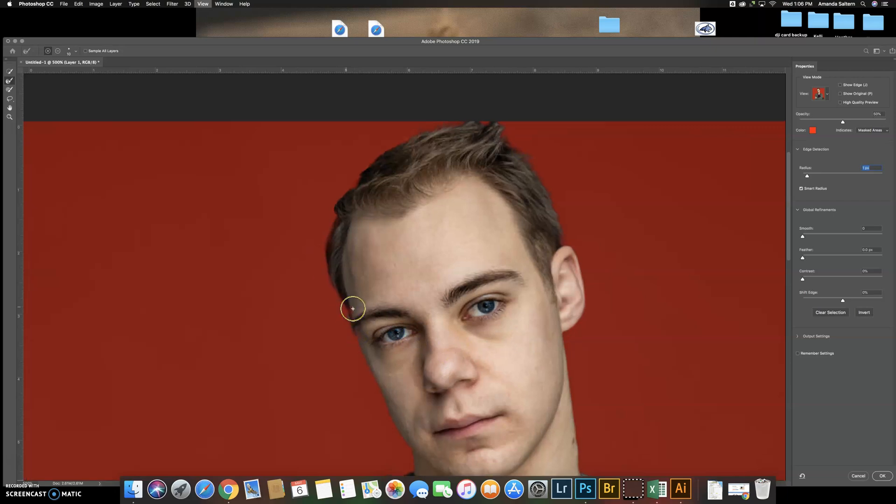
{"action": "key", "text": "super+plus"}
{"action": "key", "text": "super+plus"}
{"action": "key", "text": "super+plus"}
{"action": "left_click", "coordinate": [320, 338]}
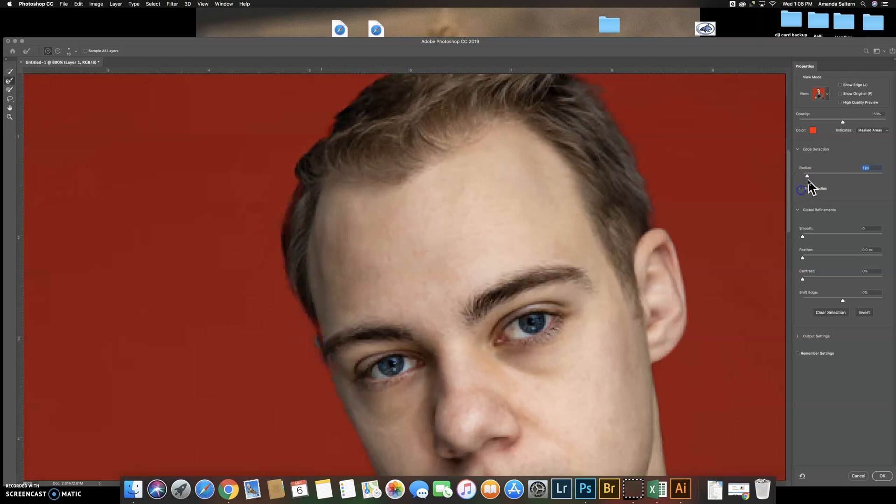
Reset the radius to 0 px with Smart Radius off, and lasso the missing edge beside the temple and eyebrow into the selection
{"action": "left_click_drag", "start_coordinate": [799, 181], "coordinate": [799, 180]}
{"action": "mouse_move", "coordinate": [317, 327]}
{"action": "left_mouse_down"}
{"action": "mouse_move", "coordinate": [277, 339]}
{"action": "mouse_move", "coordinate": [305, 338]}
{"action": "mouse_move", "coordinate": [325, 381]}
{"action": "mouse_move", "coordinate": [305, 327]}
{"action": "mouse_move", "coordinate": [364, 418]}
{"action": "mouse_move", "coordinate": [299, 330]}
{"action": "mouse_move", "coordinate": [307, 351]}
{"action": "left_mouse_up"}
{"action": "left_click", "coordinate": [10, 99]}
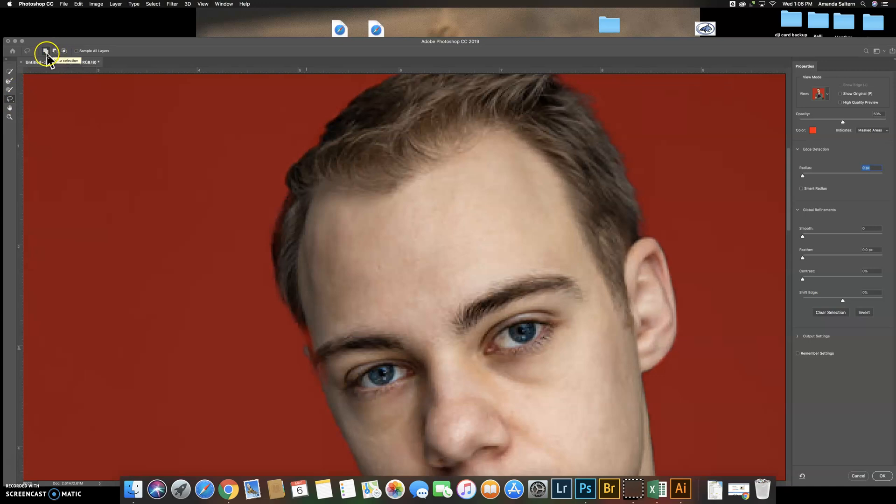
{"action": "mouse_move", "coordinate": [297, 319]}
{"action": "left_mouse_down"}
{"action": "mouse_move", "coordinate": [315, 363]}
{"action": "mouse_move", "coordinate": [302, 317]}
{"action": "left_mouse_up"}
{"action": "mouse_move", "coordinate": [329, 397]}
{"action": "left_mouse_down"}
{"action": "mouse_move", "coordinate": [312, 366]}
{"action": "mouse_move", "coordinate": [319, 339]}
{"action": "mouse_move", "coordinate": [329, 393]}
{"action": "left_mouse_up"}
{"action": "mouse_move", "coordinate": [296, 297]}
{"action": "left_mouse_down"}
{"action": "mouse_move", "coordinate": [296, 319]}
{"action": "mouse_move", "coordinate": [307, 322]}
{"action": "left_mouse_up"}
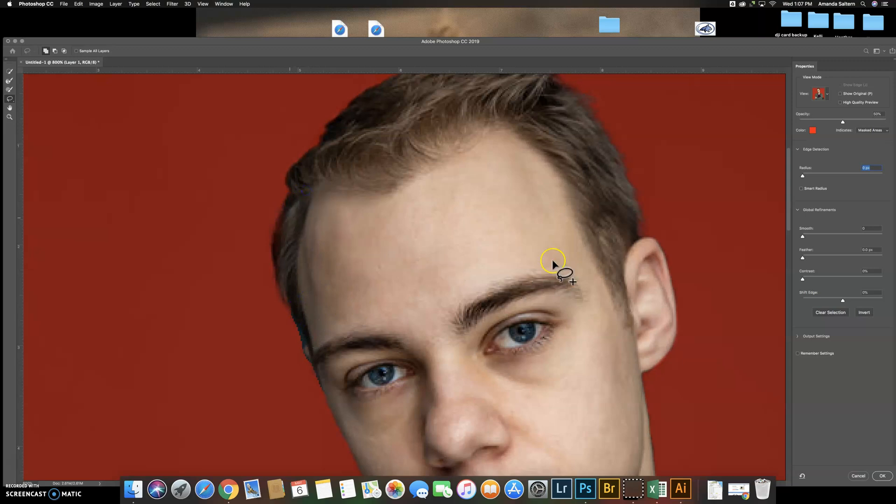
Lasso the gap between the hair and the top of the ear into the selection, and refine the ear's outer edge
{"action": "mouse_move", "coordinate": [629, 274]}
{"action": "left_mouse_down"}
{"action": "mouse_move", "coordinate": [649, 236]}
{"action": "mouse_move", "coordinate": [639, 217]}
{"action": "mouse_move", "coordinate": [632, 240]}
{"action": "mouse_move", "coordinate": [640, 250]}
{"action": "mouse_move", "coordinate": [636, 208]}
{"action": "mouse_move", "coordinate": [641, 237]}
{"action": "left_mouse_up"}
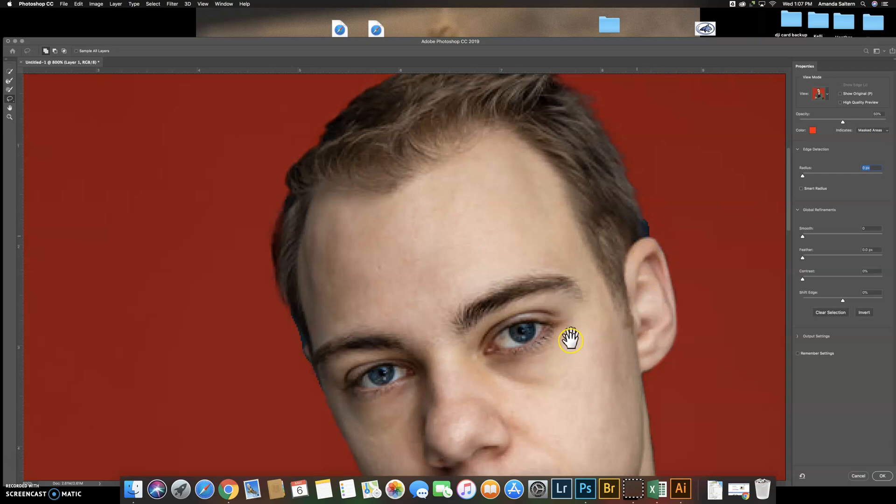
{"action": "scroll", "coordinate": [569, 332], "scroll_direction": "up", "scroll_amount": 3}
{"action": "left_click_drag", "start_coordinate": [568, 332], "coordinate": [554, 355]}
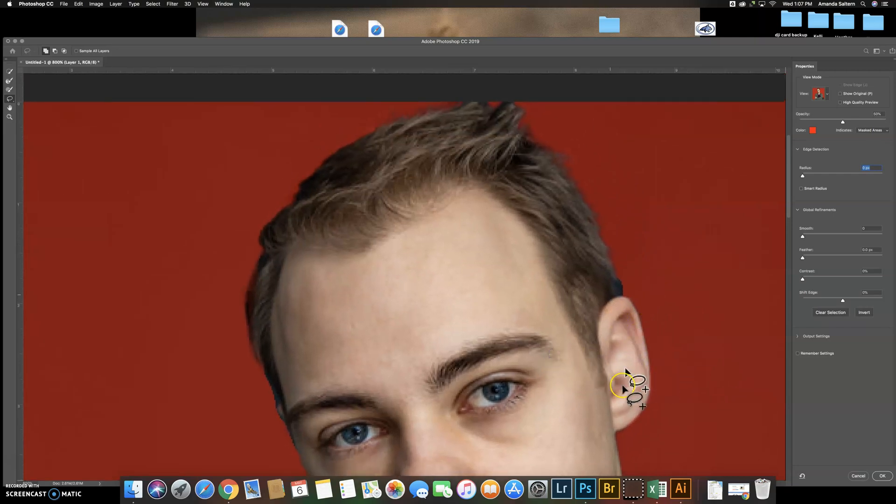
{"action": "left_click", "coordinate": [9, 80]}
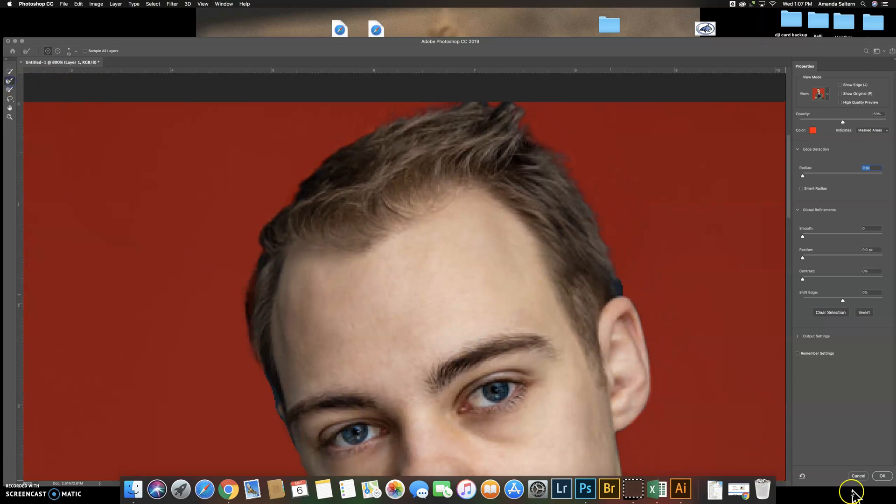
{"action": "left_click_drag", "start_coordinate": [637, 376], "coordinate": [649, 377]}
{"action": "mouse_move", "coordinate": [642, 331]}
{"action": "left_mouse_down"}
{"action": "mouse_move", "coordinate": [649, 401]}
{"action": "mouse_move", "coordinate": [680, 407]}
{"action": "mouse_move", "coordinate": [604, 373]}
{"action": "mouse_move", "coordinate": [548, 320]}
{"action": "left_mouse_up"}
Add the missing edges of the fingers and the gap below the thumb to the selection with the Lasso tool
{"action": "key", "text": "super+minus"}
{"action": "key", "text": "super+minus"}
{"action": "key", "text": "super+minus"}
{"action": "key", "text": "super+minus"}
{"action": "key", "text": "super+minus"}
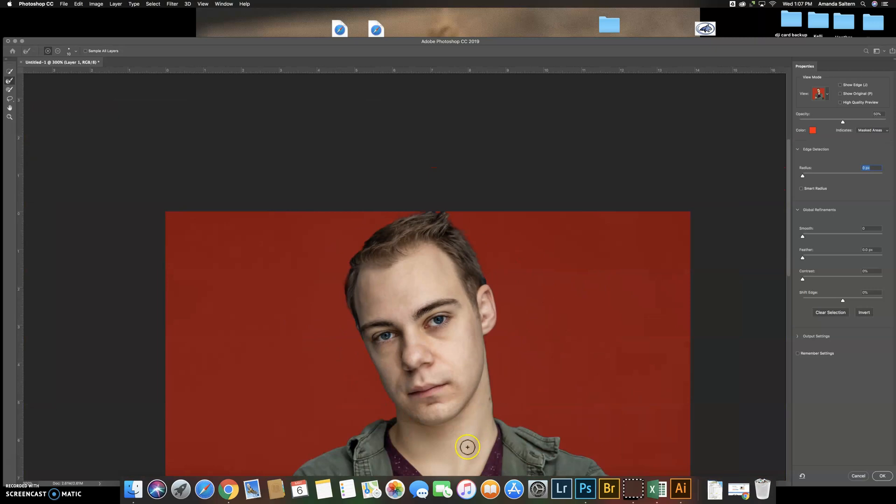
{"action": "key", "text": "super+minus"}
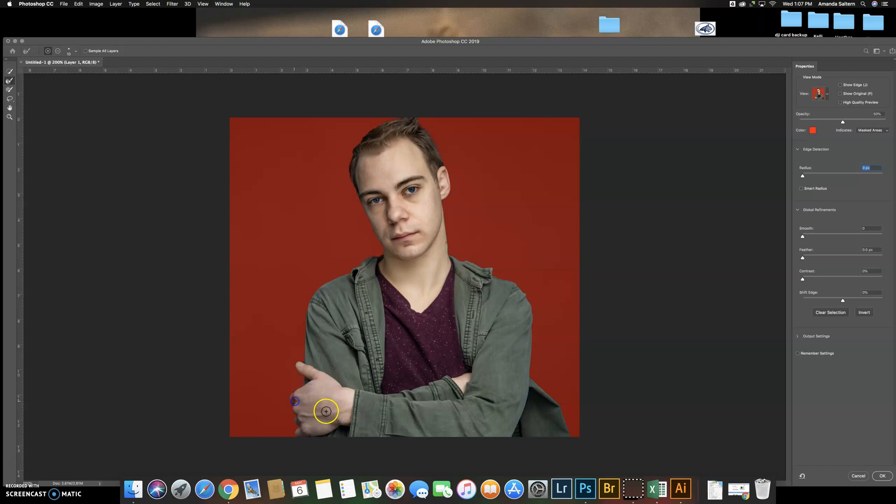
{"action": "key", "text": "super+plus"}
{"action": "key", "text": "super+plus"}
{"action": "key", "text": "super+plus"}
{"action": "key", "text": "space"}
{"action": "left_click_drag", "start_coordinate": [315, 409], "coordinate": [549, 86]}
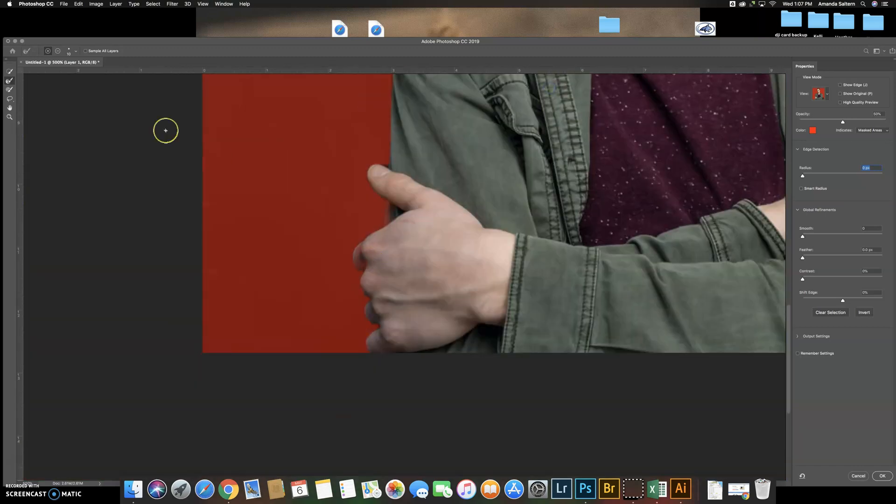
{"action": "left_click", "coordinate": [9, 72]}
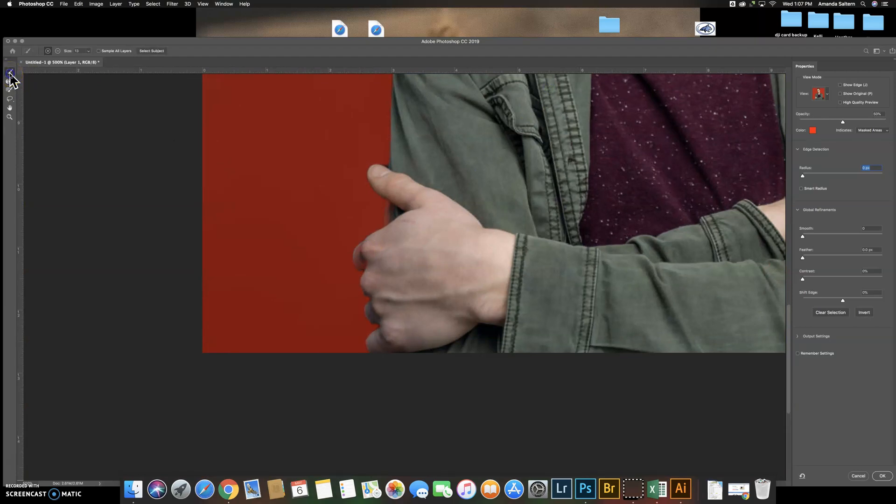
{"action": "left_click", "coordinate": [9, 98]}
{"action": "mouse_move", "coordinate": [351, 241]}
{"action": "left_mouse_down"}
{"action": "mouse_move", "coordinate": [374, 239]}
{"action": "mouse_move", "coordinate": [354, 255]}
{"action": "mouse_move", "coordinate": [382, 274]}
{"action": "mouse_move", "coordinate": [396, 199]}
{"action": "mouse_move", "coordinate": [385, 220]}
{"action": "left_mouse_up"}
{"action": "left_click_drag", "start_coordinate": [411, 208], "coordinate": [409, 201]}
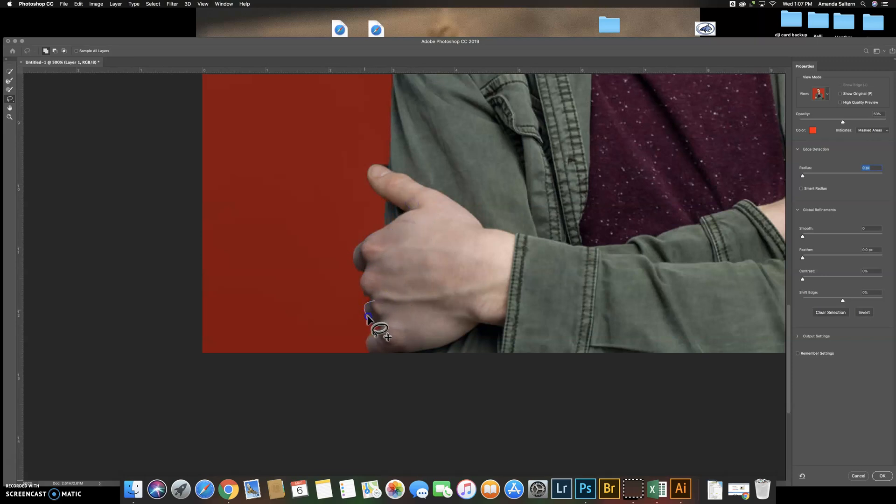
{"action": "mouse_move", "coordinate": [374, 325]}
{"action": "left_mouse_down"}
{"action": "mouse_move", "coordinate": [406, 313]}
{"action": "mouse_move", "coordinate": [374, 290]}
{"action": "mouse_move", "coordinate": [370, 261]}
{"action": "mouse_move", "coordinate": [379, 337]}
{"action": "left_mouse_up"}
Check the whole cutout and apply the refined selection to the portrait
{"action": "key", "text": "super+minus"}
{"action": "key", "text": "super+minus"}
{"action": "key", "text": "super+minus"}
{"action": "key", "text": "super+minus"}
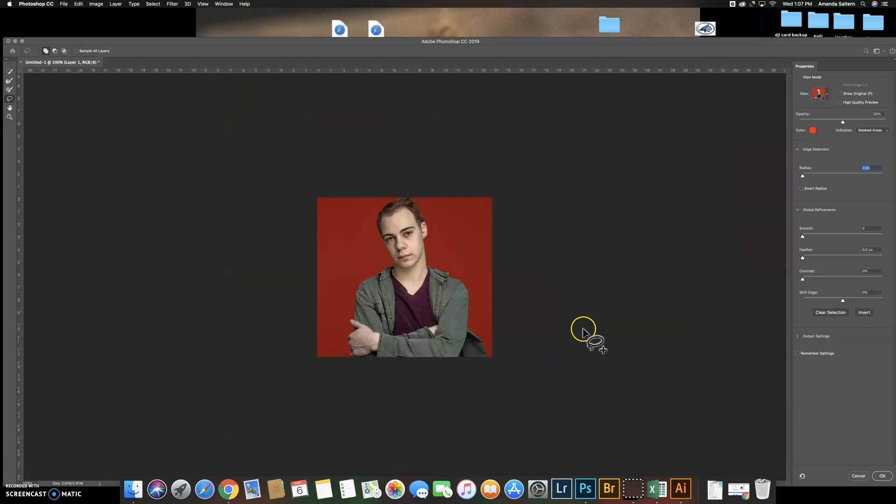
{"action": "key", "text": "super+plus"}
{"action": "key", "text": "super+plus"}
{"action": "left_click", "coordinate": [880, 475]}
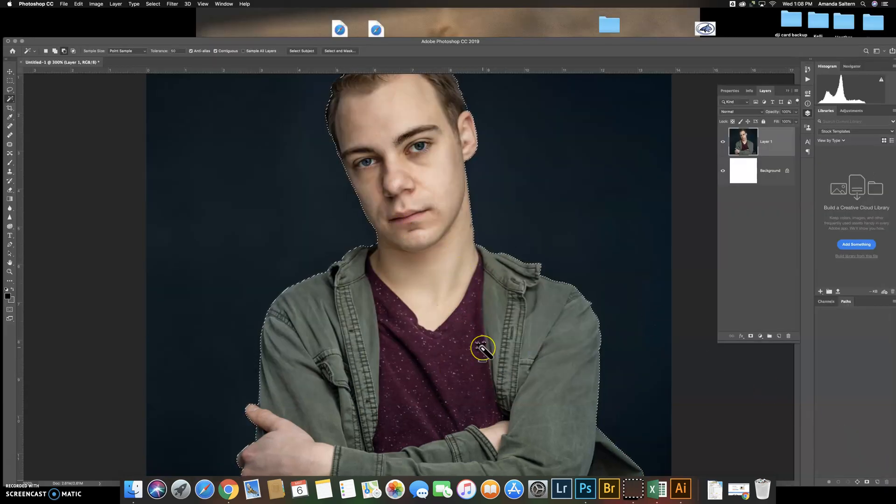
Invert the selection and delete the dark backdrop around the man from the portrait layer
{"action": "key", "text": "super+minus"}
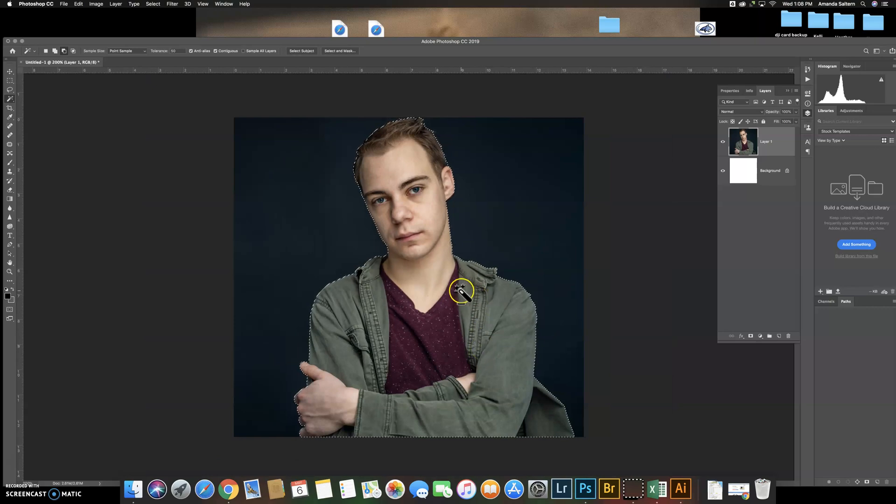
{"action": "right_click", "coordinate": [417, 288]}
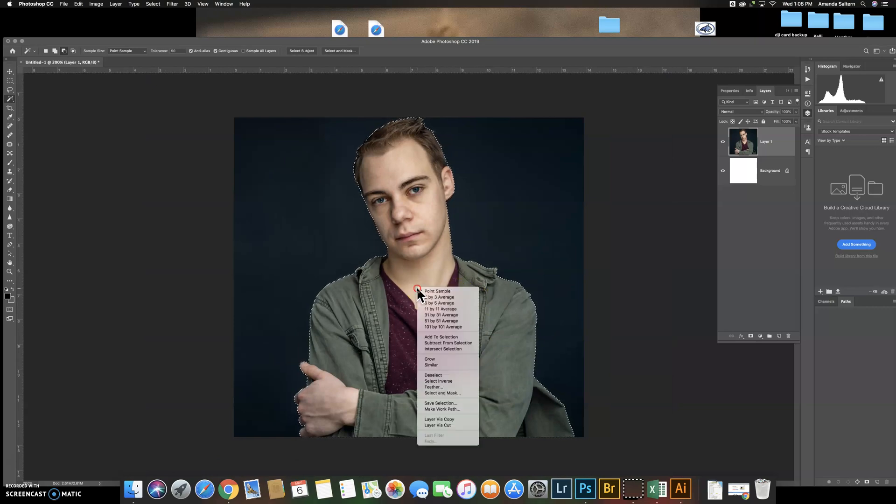
{"action": "left_click", "coordinate": [472, 381]}
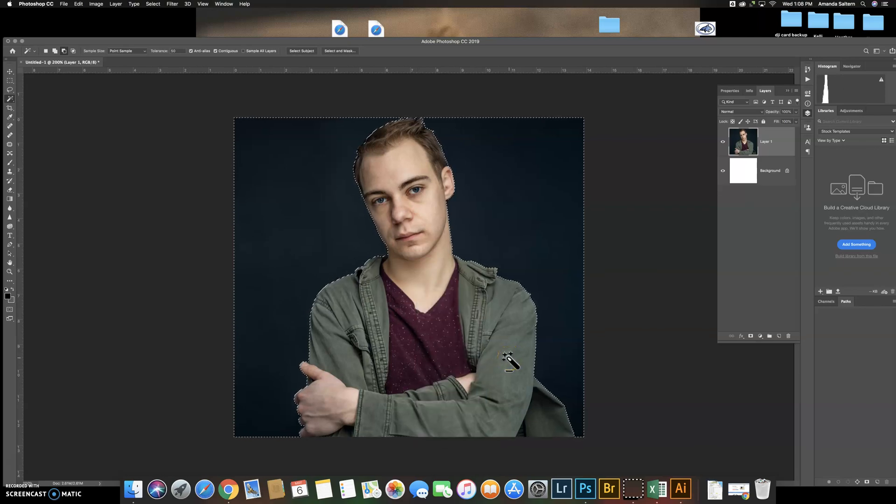
{"action": "key", "text": "Delete"}
{"action": "left_click", "coordinate": [513, 322]}
{"action": "left_click", "coordinate": [447, 170]}
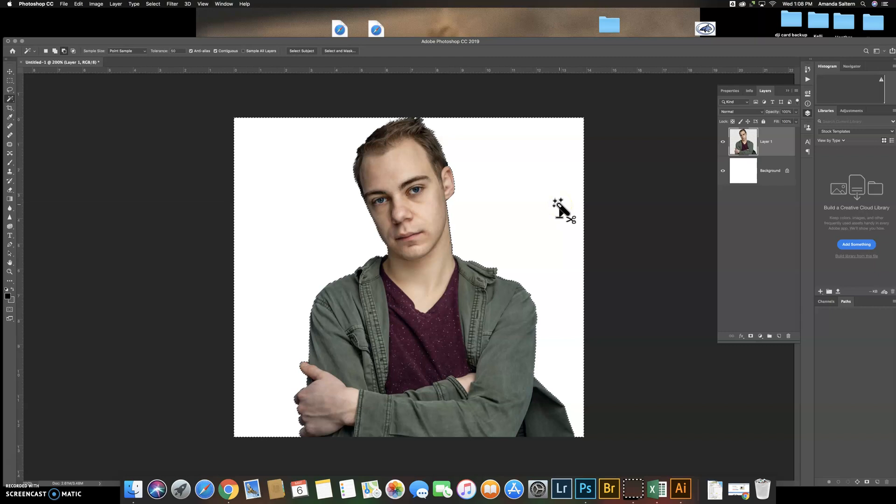
Deselect, nudge the cutout man slightly down and scale him down a little so his lower edge meets the canvas edge
{"action": "key", "text": "super+d"}
{"action": "left_click", "coordinate": [9, 74]}
{"action": "left_click_drag", "start_coordinate": [381, 180], "coordinate": [413, 182]}
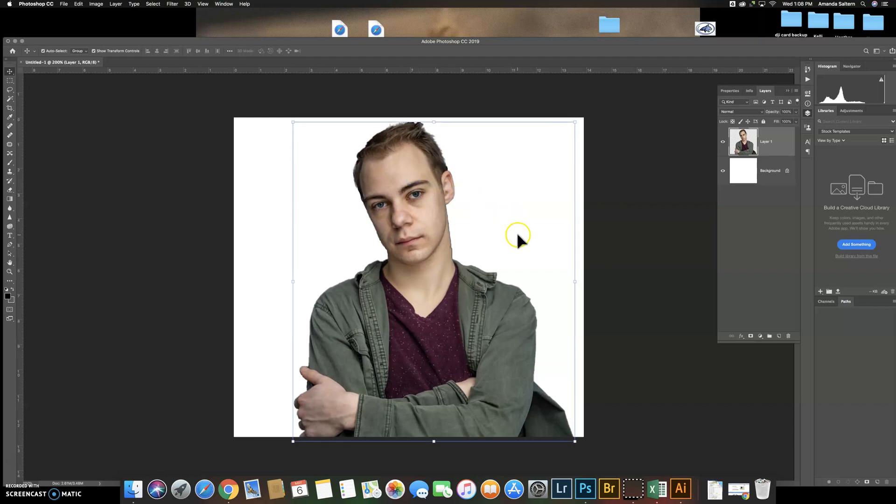
{"action": "mouse_move", "coordinate": [575, 441]}
{"action": "left_mouse_down"}
{"action": "mouse_move", "coordinate": [649, 474]}
{"action": "mouse_move", "coordinate": [685, 477]}
{"action": "mouse_move", "coordinate": [531, 422]}
{"action": "mouse_move", "coordinate": [563, 446]}
{"action": "left_mouse_up"}
{"action": "key", "text": "Return"}
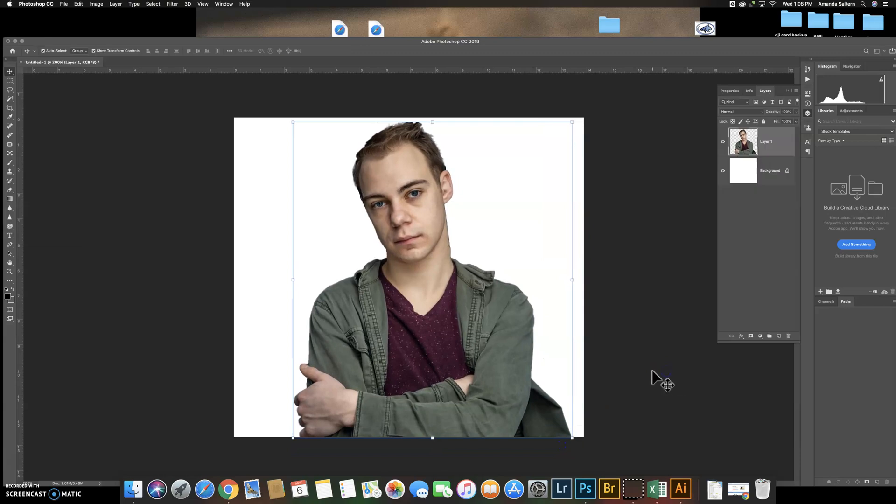
Fill the Background layer with the black foreground colour using the Paint Bucket tool
{"action": "left_click", "coordinate": [742, 183]}
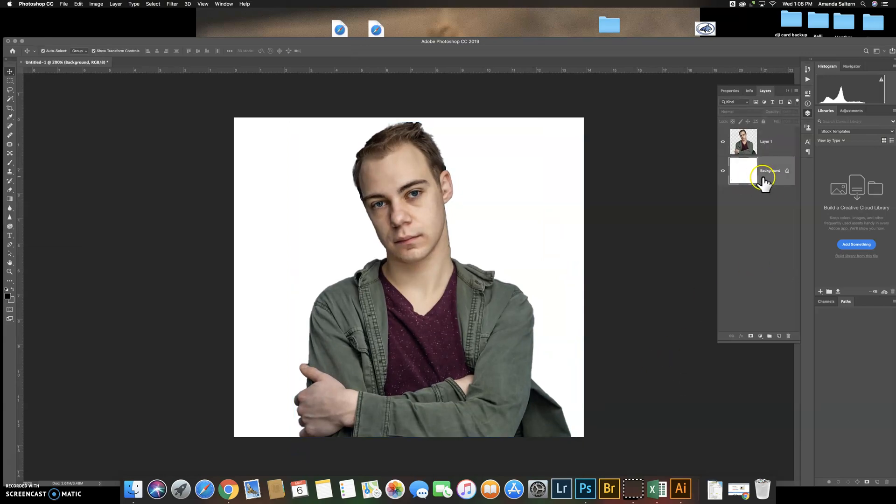
{"action": "left_click", "coordinate": [7, 280]}
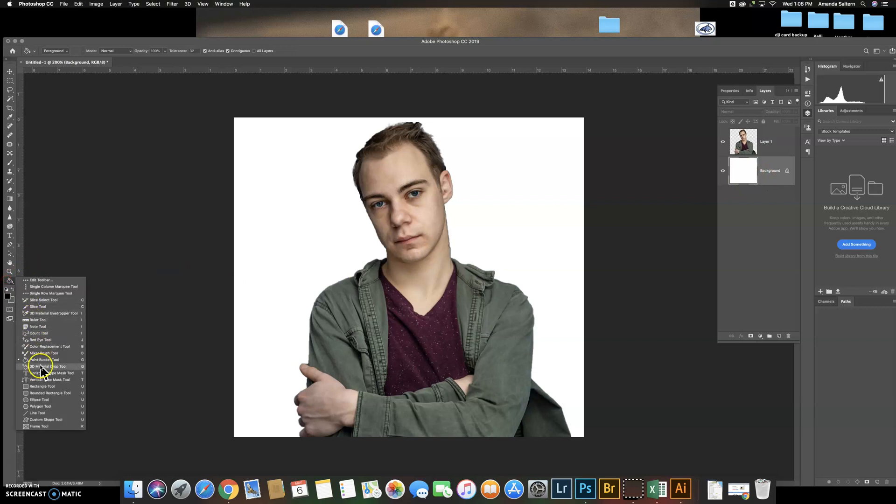
{"action": "left_click", "coordinate": [37, 360]}
{"action": "left_click", "coordinate": [9, 297]}
{"action": "left_click", "coordinate": [122, 341]}
{"action": "left_click", "coordinate": [277, 248]}
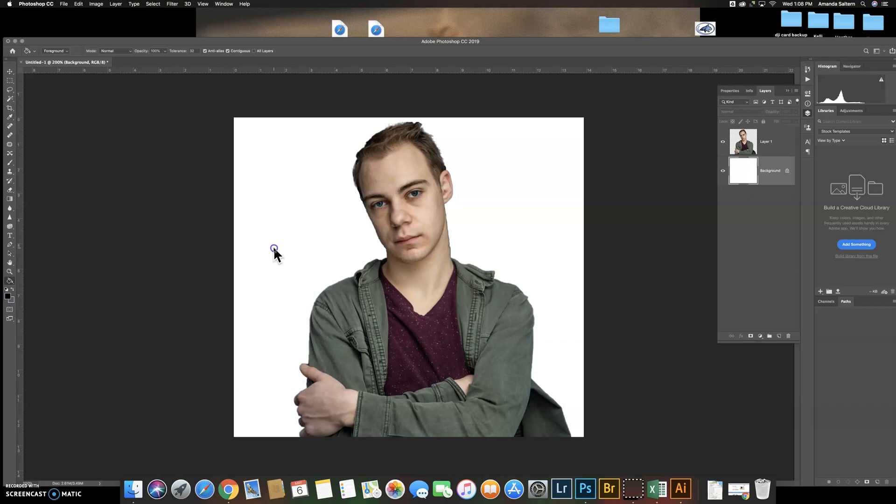
{"action": "left_click", "coordinate": [274, 248]}
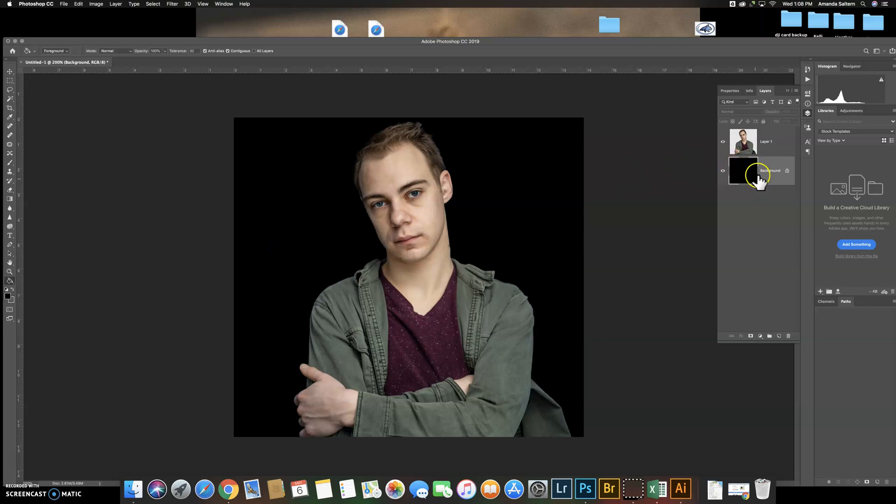
Add a new empty layer above the portrait layer
{"action": "left_click", "coordinate": [758, 140]}
{"action": "left_click", "coordinate": [778, 335]}
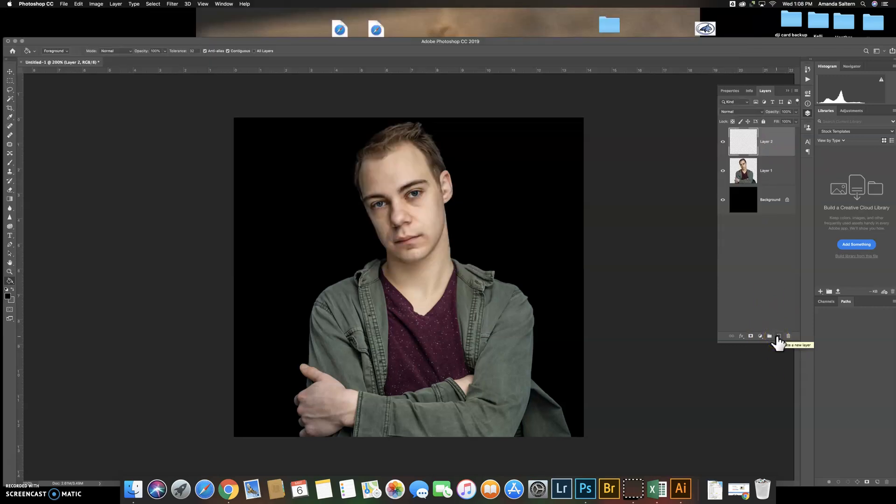
{"action": "left_click", "coordinate": [809, 115]}
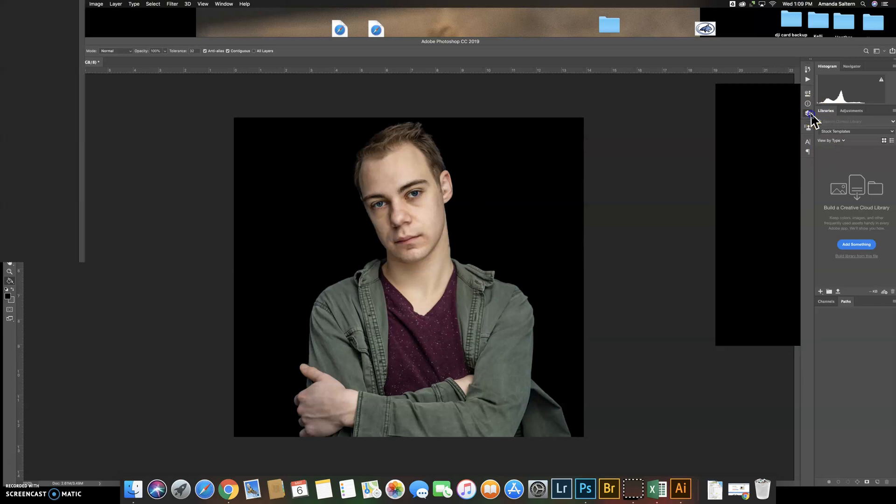
{"action": "left_click", "coordinate": [809, 115]}
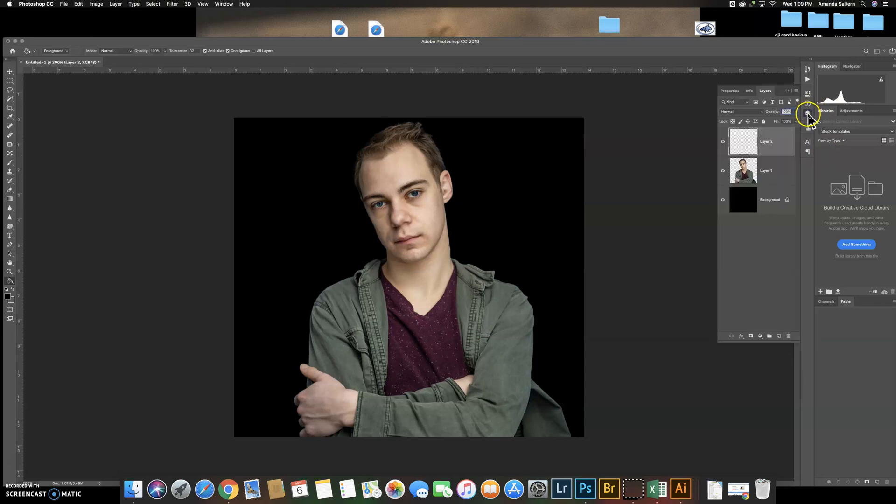
{"action": "left_click", "coordinate": [808, 114]}
{"action": "left_click", "coordinate": [808, 114]}
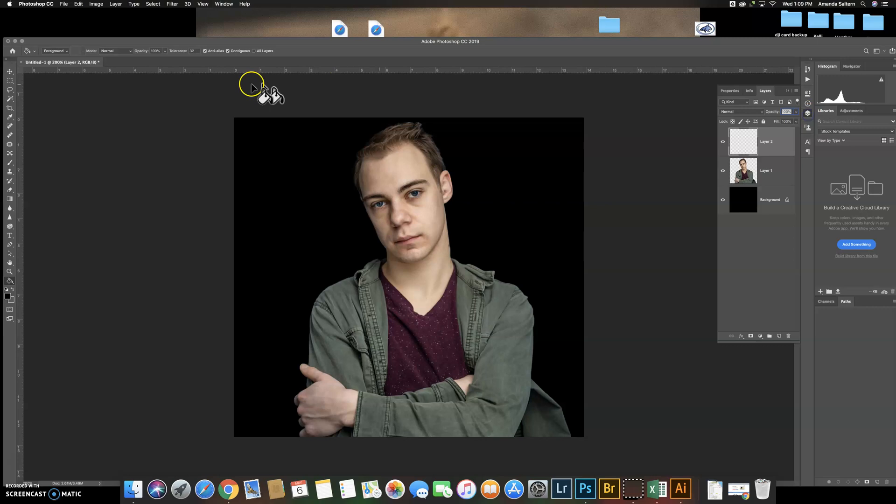
{"action": "left_click", "coordinate": [223, 5]}
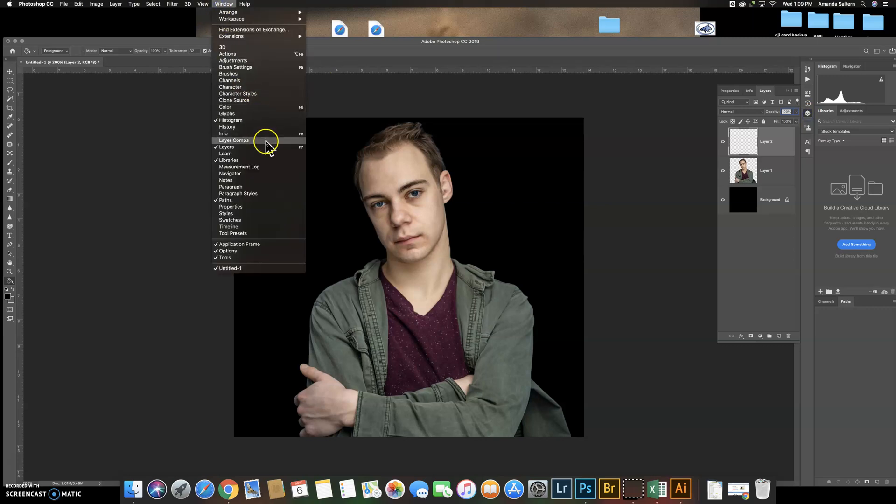
{"action": "left_click", "coordinate": [771, 279]}
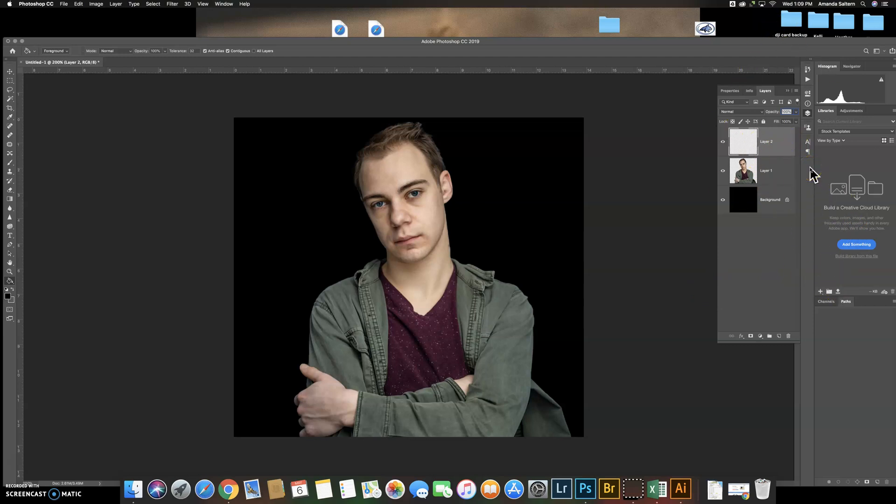
{"action": "left_click", "coordinate": [759, 148]}
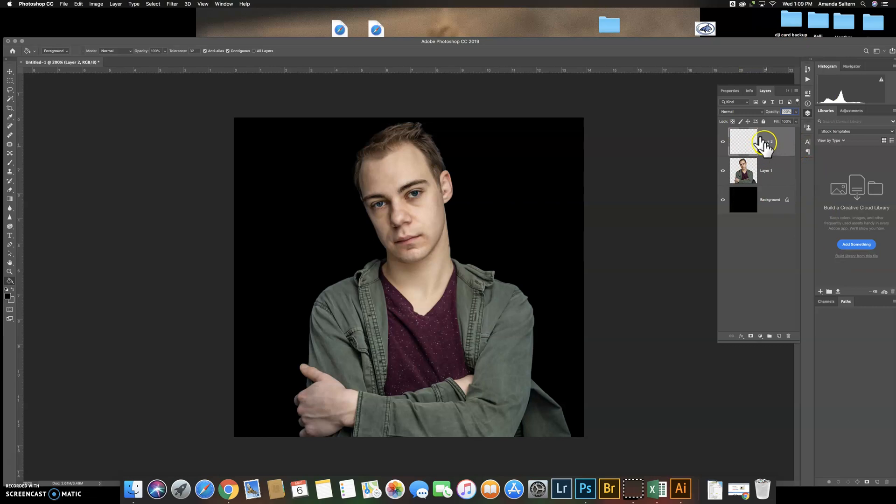
Desaturate the man's face, hair, neck, shirt, jacket and hands on Layer 1 with the Sponge tool in Desaturate mode
{"action": "left_click", "coordinate": [749, 171]}
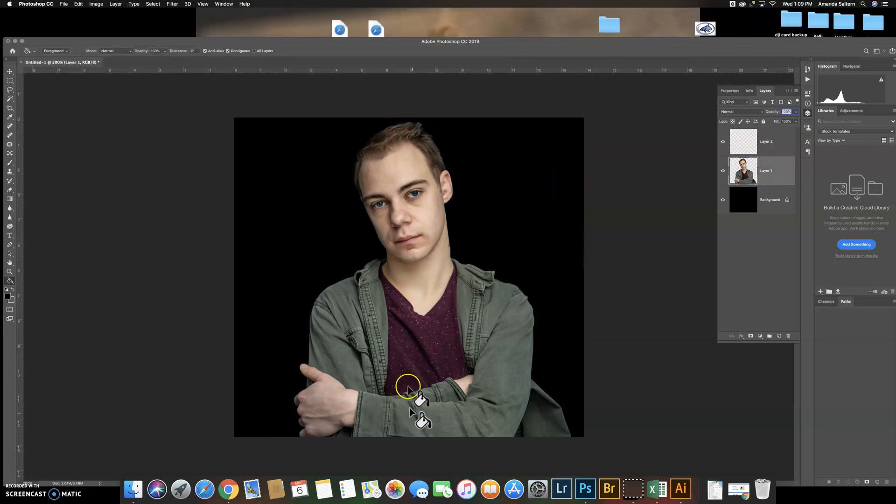
{"action": "left_click", "coordinate": [9, 227]}
{"action": "mouse_move", "coordinate": [411, 244]}
{"action": "left_mouse_down"}
{"action": "mouse_move", "coordinate": [380, 154]}
{"action": "mouse_move", "coordinate": [320, 154]}
{"action": "left_mouse_up"}
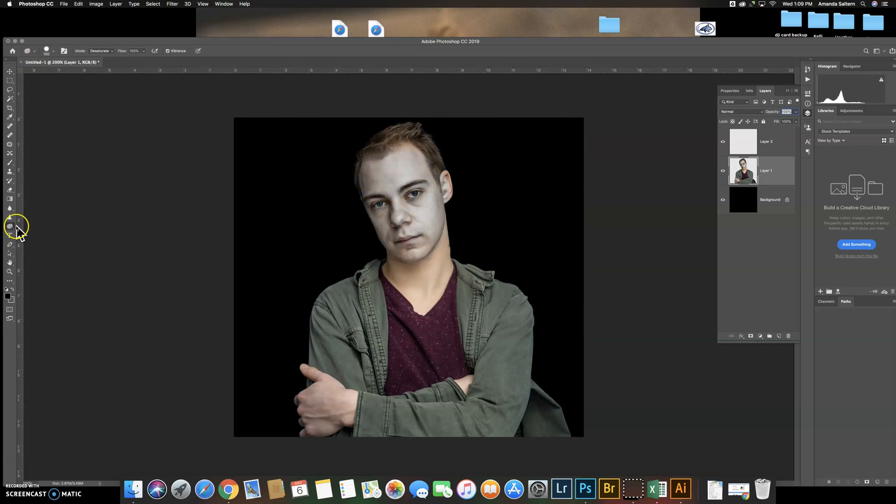
{"action": "left_click", "coordinate": [112, 51]}
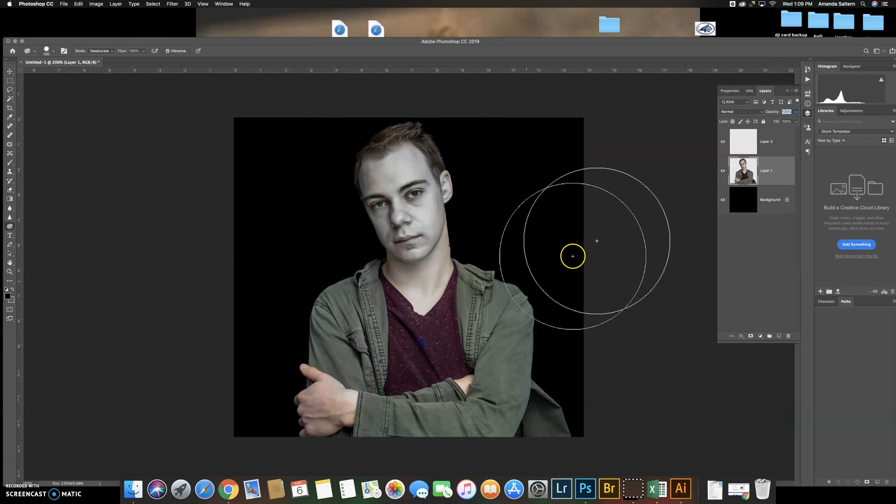
{"action": "mouse_move", "coordinate": [456, 344]}
{"action": "left_mouse_down"}
{"action": "mouse_move", "coordinate": [562, 403]}
{"action": "mouse_move", "coordinate": [388, 439]}
{"action": "mouse_move", "coordinate": [181, 398]}
{"action": "mouse_move", "coordinate": [283, 404]}
{"action": "mouse_move", "coordinate": [407, 429]}
{"action": "mouse_move", "coordinate": [395, 416]}
{"action": "mouse_move", "coordinate": [426, 362]}
{"action": "mouse_move", "coordinate": [274, 346]}
{"action": "mouse_move", "coordinate": [319, 350]}
{"action": "left_mouse_up"}
{"action": "mouse_move", "coordinate": [355, 241]}
{"action": "left_mouse_down"}
{"action": "mouse_move", "coordinate": [408, 203]}
{"action": "mouse_move", "coordinate": [451, 266]}
{"action": "mouse_move", "coordinate": [458, 252]}
{"action": "mouse_move", "coordinate": [411, 328]}
{"action": "mouse_move", "coordinate": [371, 370]}
{"action": "mouse_move", "coordinate": [403, 368]}
{"action": "mouse_move", "coordinate": [406, 337]}
{"action": "mouse_move", "coordinate": [414, 364]}
{"action": "mouse_move", "coordinate": [441, 360]}
{"action": "mouse_move", "coordinate": [414, 413]}
{"action": "mouse_move", "coordinate": [468, 348]}
{"action": "mouse_move", "coordinate": [460, 365]}
{"action": "mouse_move", "coordinate": [398, 382]}
{"action": "mouse_move", "coordinate": [441, 376]}
{"action": "mouse_move", "coordinate": [322, 369]}
{"action": "mouse_move", "coordinate": [385, 374]}
{"action": "mouse_move", "coordinate": [515, 422]}
{"action": "mouse_move", "coordinate": [490, 443]}
{"action": "mouse_move", "coordinate": [417, 434]}
{"action": "mouse_move", "coordinate": [440, 381]}
{"action": "mouse_move", "coordinate": [429, 334]}
{"action": "mouse_move", "coordinate": [382, 352]}
{"action": "mouse_move", "coordinate": [370, 383]}
{"action": "mouse_move", "coordinate": [418, 286]}
{"action": "mouse_move", "coordinate": [440, 198]}
{"action": "mouse_move", "coordinate": [406, 176]}
{"action": "mouse_move", "coordinate": [394, 140]}
{"action": "mouse_move", "coordinate": [447, 166]}
{"action": "mouse_move", "coordinate": [457, 277]}
{"action": "mouse_move", "coordinate": [370, 91]}
{"action": "mouse_move", "coordinate": [357, 401]}
{"action": "mouse_move", "coordinate": [317, 345]}
{"action": "mouse_move", "coordinate": [294, 407]}
{"action": "mouse_move", "coordinate": [365, 430]}
{"action": "mouse_move", "coordinate": [502, 412]}
{"action": "mouse_move", "coordinate": [515, 392]}
{"action": "mouse_move", "coordinate": [405, 360]}
{"action": "mouse_move", "coordinate": [406, 389]}
{"action": "mouse_move", "coordinate": [470, 336]}
{"action": "mouse_move", "coordinate": [433, 301]}
{"action": "mouse_move", "coordinate": [407, 136]}
{"action": "mouse_move", "coordinate": [378, 132]}
{"action": "mouse_move", "coordinate": [375, 248]}
{"action": "mouse_move", "coordinate": [455, 304]}
{"action": "mouse_move", "coordinate": [461, 296]}
{"action": "mouse_move", "coordinate": [446, 331]}
{"action": "mouse_move", "coordinate": [459, 277]}
{"action": "mouse_move", "coordinate": [367, 341]}
{"action": "mouse_move", "coordinate": [380, 308]}
{"action": "mouse_move", "coordinate": [371, 299]}
{"action": "mouse_move", "coordinate": [392, 319]}
{"action": "mouse_move", "coordinate": [367, 313]}
{"action": "mouse_move", "coordinate": [369, 395]}
{"action": "mouse_move", "coordinate": [649, 401]}
{"action": "mouse_move", "coordinate": [446, 306]}
{"action": "mouse_move", "coordinate": [467, 304]}
{"action": "mouse_move", "coordinate": [483, 238]}
{"action": "mouse_move", "coordinate": [368, 138]}
{"action": "mouse_move", "coordinate": [306, 392]}
{"action": "mouse_move", "coordinate": [546, 376]}
{"action": "mouse_move", "coordinate": [362, 107]}
{"action": "mouse_move", "coordinate": [493, 422]}
{"action": "left_mouse_up"}
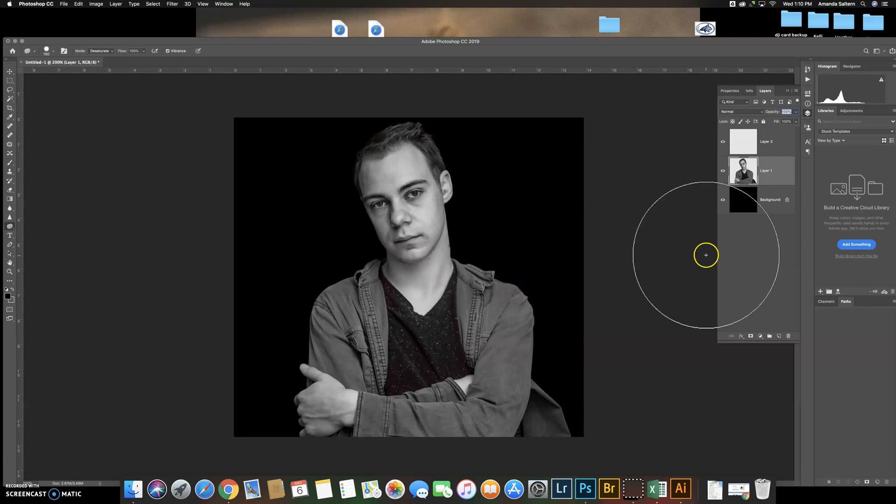
{"action": "right_click", "coordinate": [383, 288]}
{"action": "left_click", "coordinate": [405, 305]}
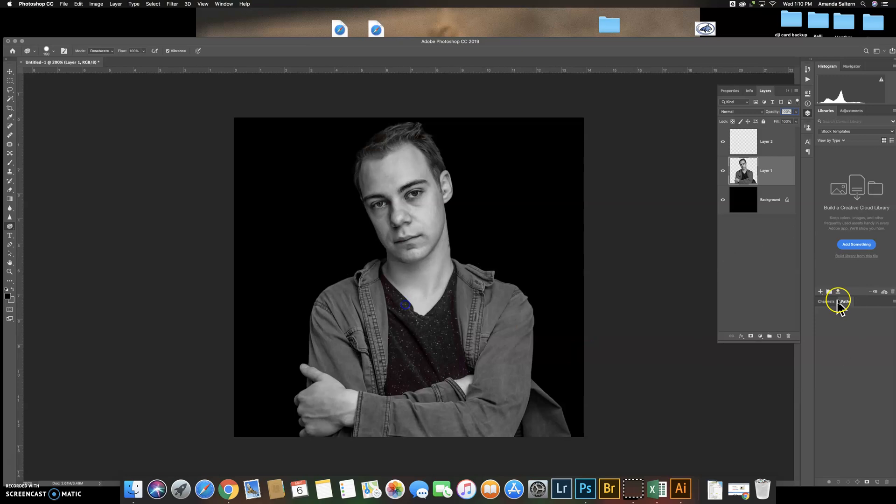
Choose the Gradient tool for Layer 2 and load the Red, Green preset in the Gradient Editor
{"action": "left_click", "coordinate": [772, 153]}
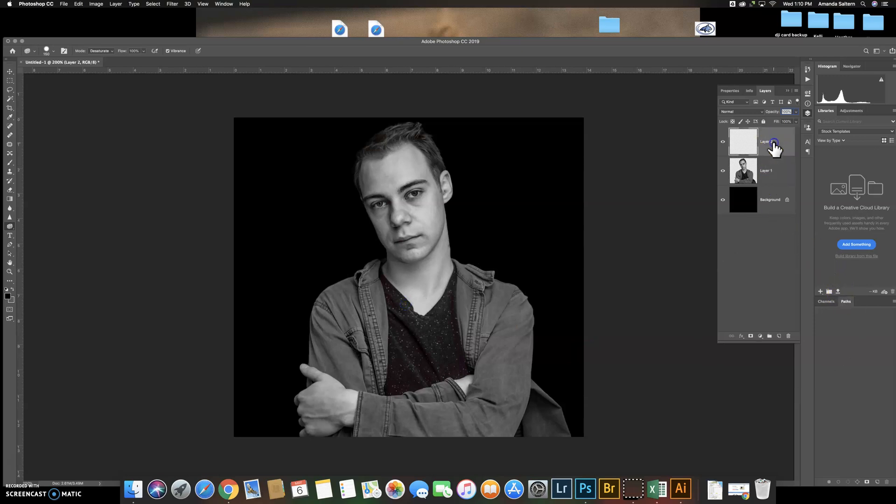
{"action": "left_click", "coordinate": [10, 200]}
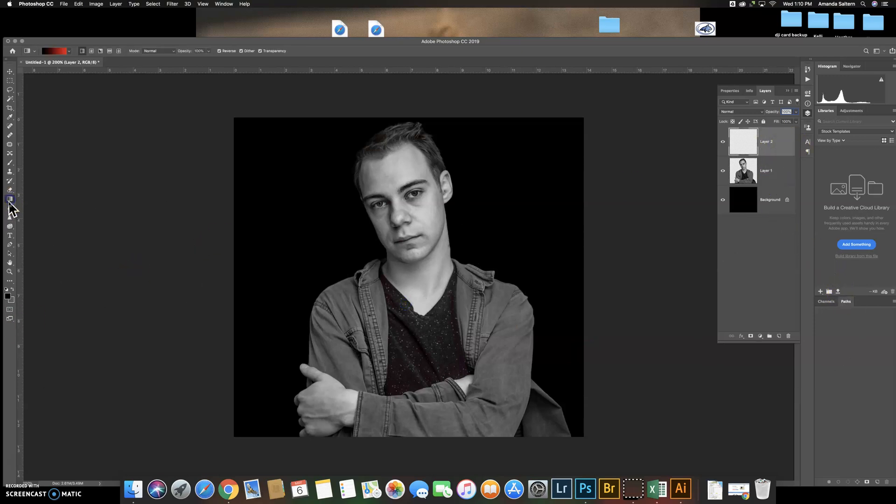
{"action": "left_click", "coordinate": [69, 51]}
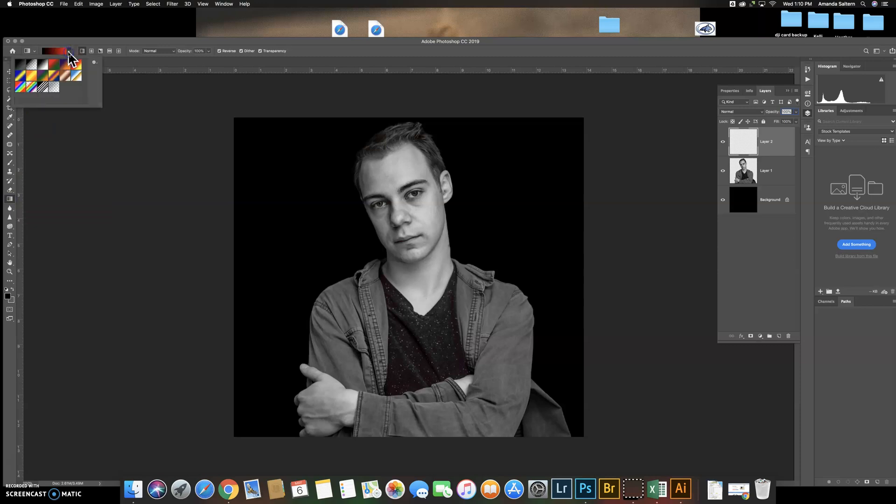
{"action": "double_click", "coordinate": [59, 76]}
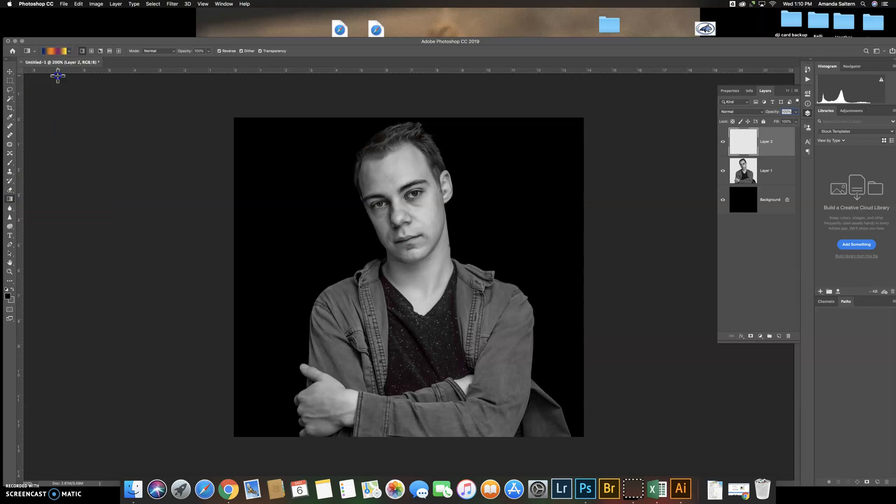
{"action": "left_click", "coordinate": [60, 52]}
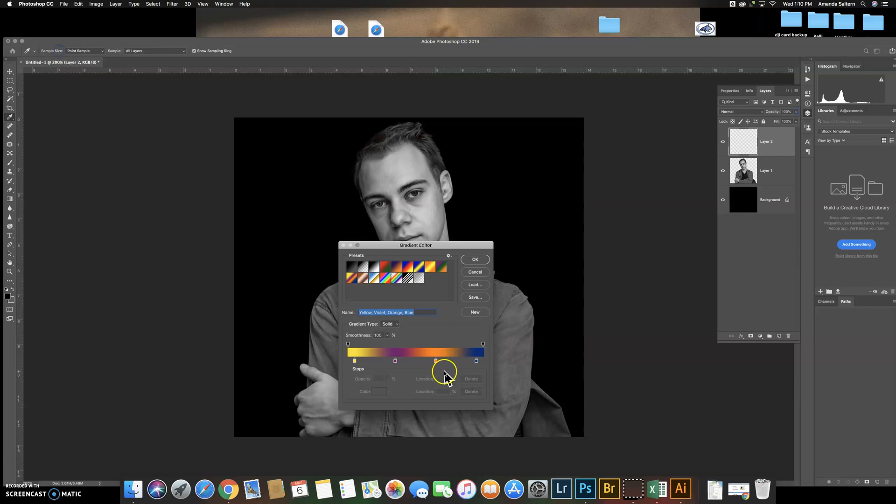
{"action": "left_click", "coordinate": [390, 272]}
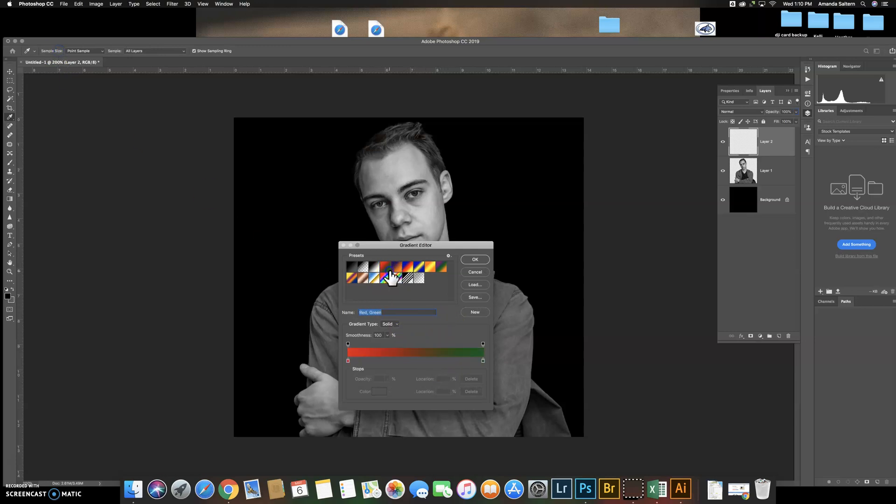
Change the gradient's green end stop to black (#000000) and accept the custom red-to-black gradient
{"action": "double_click", "coordinate": [483, 362]}
{"action": "left_click_drag", "start_coordinate": [204, 298], "coordinate": [118, 344]}
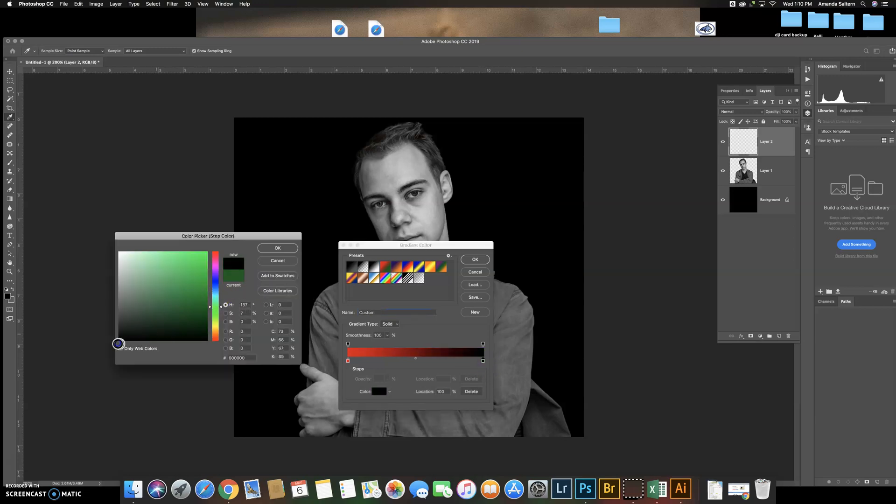
{"action": "left_click", "coordinate": [276, 251]}
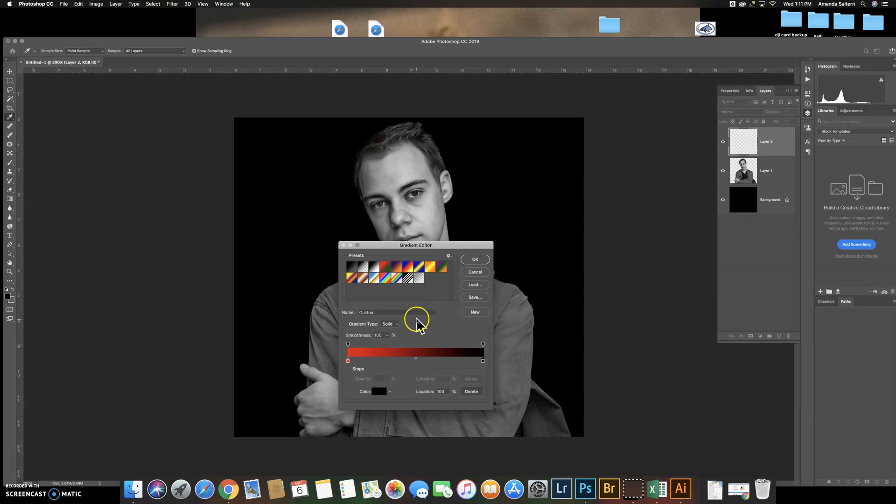
{"action": "left_click", "coordinate": [476, 260]}
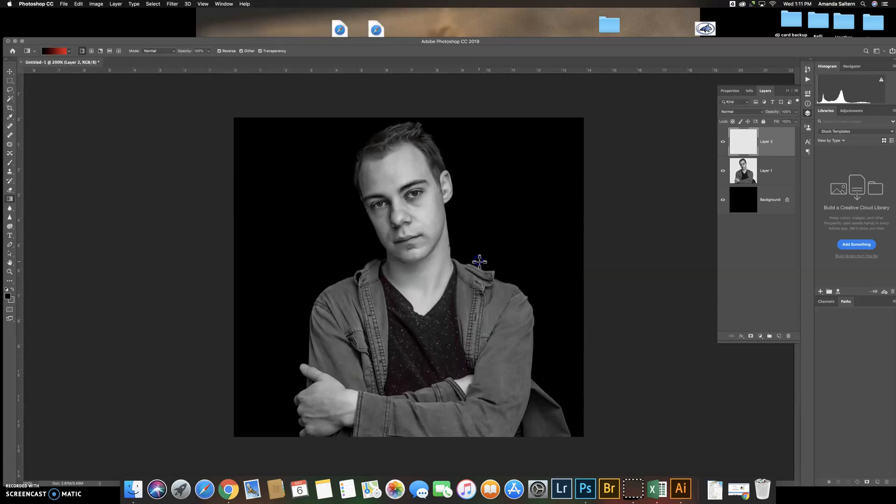
Set Layer 2 to Multiply and draw an unreversed red-to-black linear gradient from the man's head down past the canvas's lower edge
{"action": "left_click", "coordinate": [410, 447]}
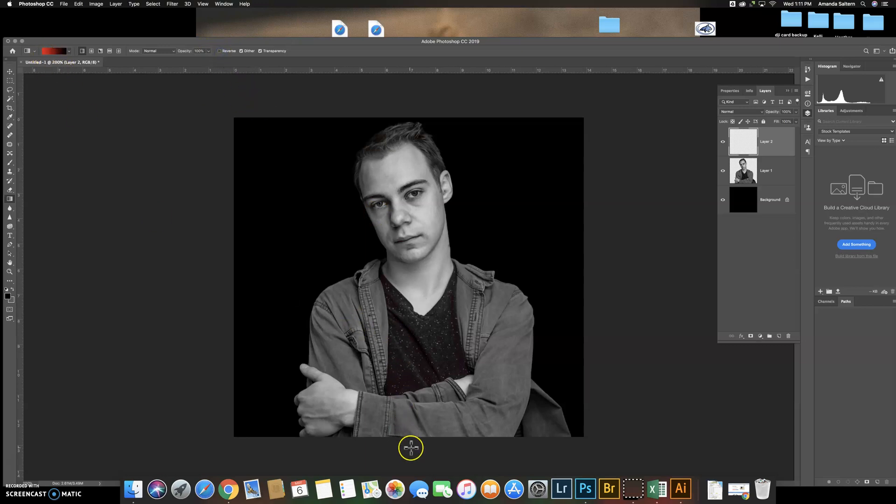
{"action": "left_click", "coordinate": [219, 51]}
{"action": "left_click", "coordinate": [219, 52]}
{"action": "left_click", "coordinate": [752, 112]}
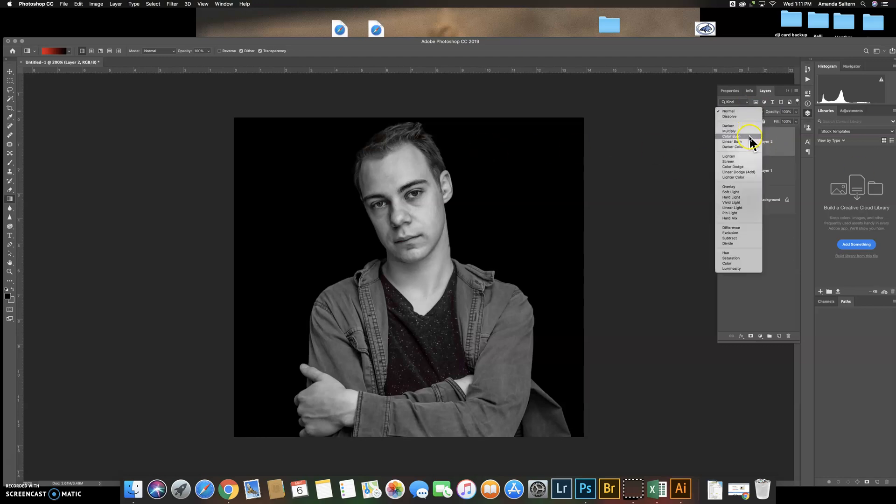
{"action": "left_click", "coordinate": [747, 131]}
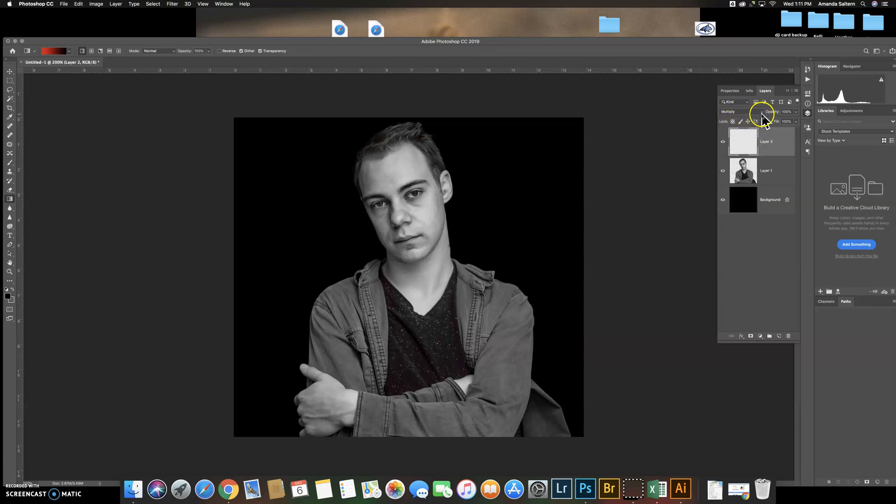
{"action": "left_click", "coordinate": [760, 113]}
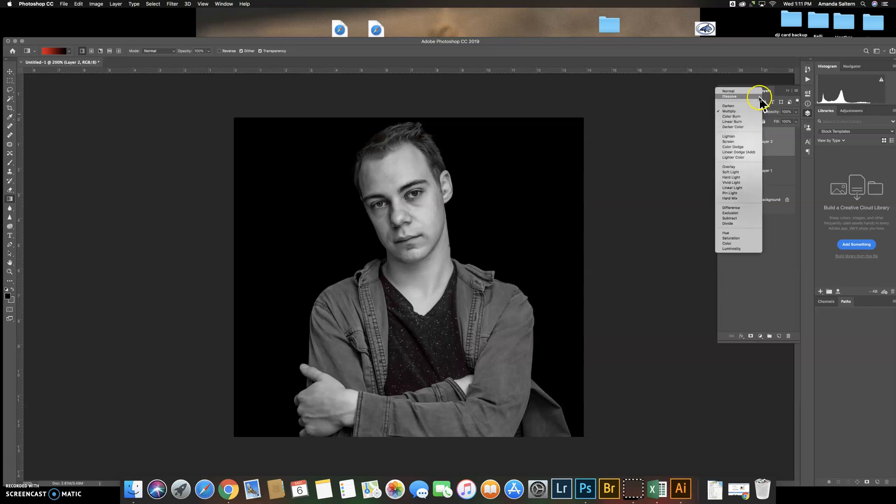
{"action": "left_click", "coordinate": [758, 112]}
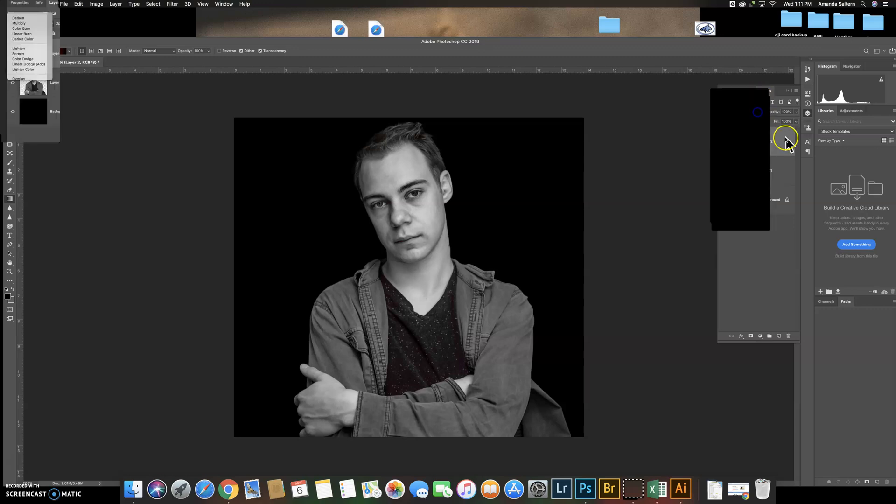
{"action": "left_click_drag", "start_coordinate": [393, 124], "coordinate": [429, 444]}
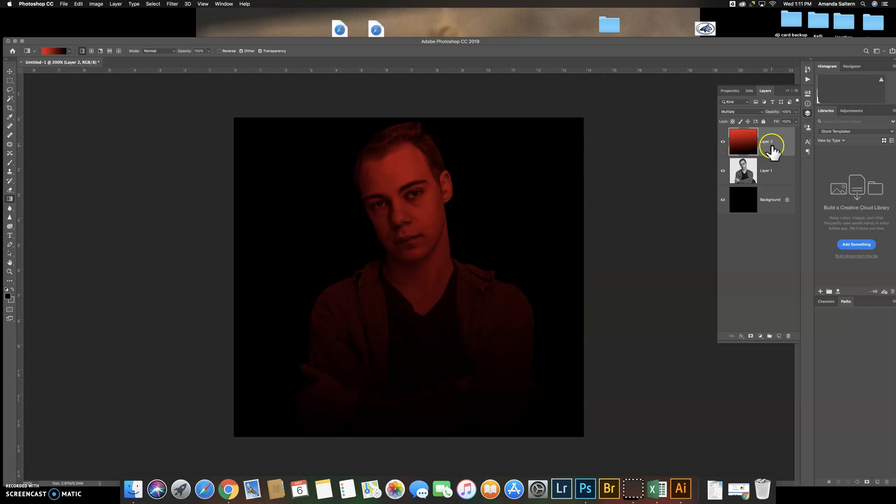
Add a new empty layer above the red gradient layer and hide the red gradient layer
{"action": "left_click", "coordinate": [779, 336]}
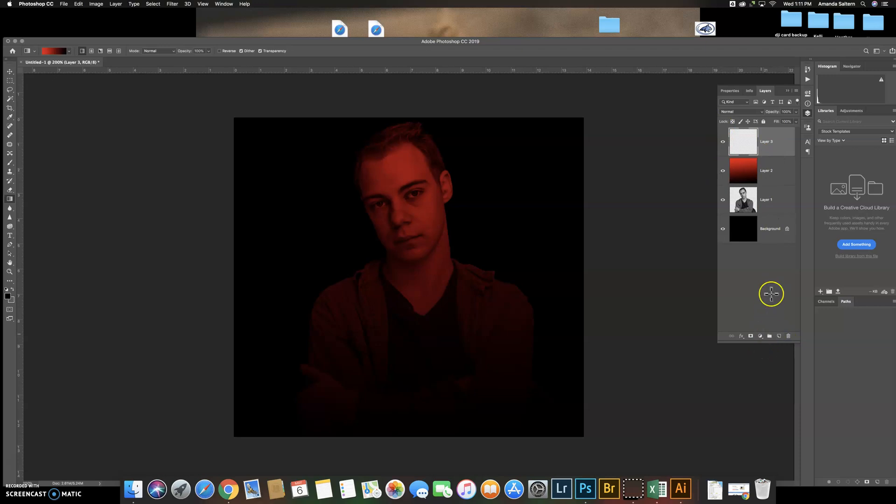
{"action": "left_click", "coordinate": [721, 172]}
{"action": "left_click", "coordinate": [722, 170]}
{"action": "left_click", "coordinate": [722, 171]}
{"action": "left_click", "coordinate": [722, 171]}
{"action": "left_click", "coordinate": [722, 171]}
{"action": "left_click", "coordinate": [723, 171]}
{"action": "left_click", "coordinate": [722, 171]}
{"action": "left_click", "coordinate": [722, 171]}
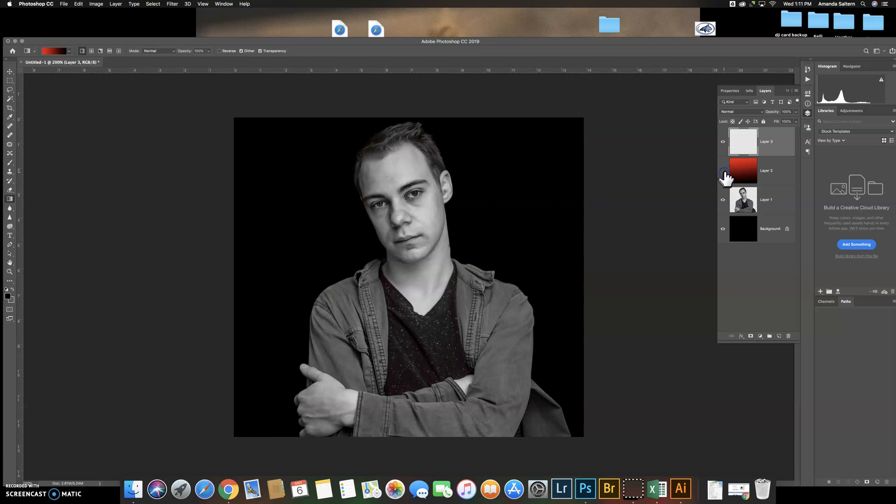
Load the Blue, Yellow, Blue preset in the Gradient Editor and accept it as the active gradient
{"action": "left_click", "coordinate": [50, 52]}
{"action": "left_click", "coordinate": [418, 267]}
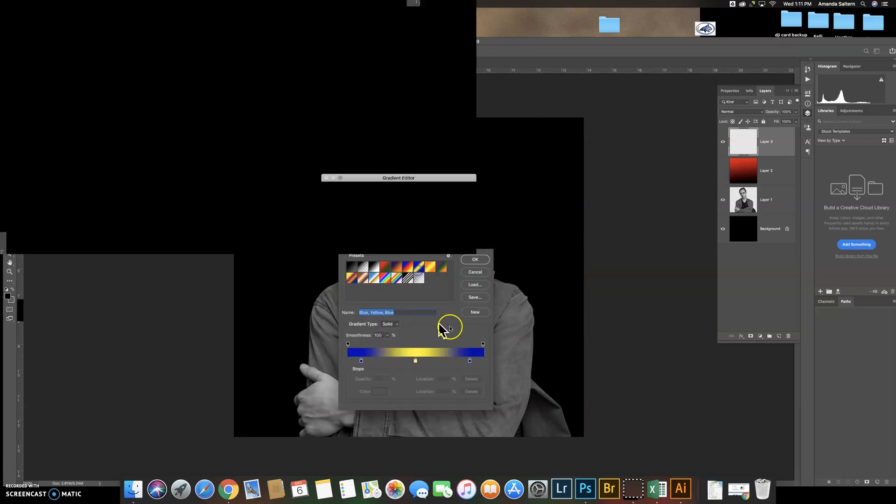
{"action": "left_click", "coordinate": [475, 259]}
Try a linear gradient on Layer 3 in Normal mode from the man's head past the canvas's lower edge, and undo it
{"action": "left_click_drag", "start_coordinate": [383, 128], "coordinate": [471, 452]}
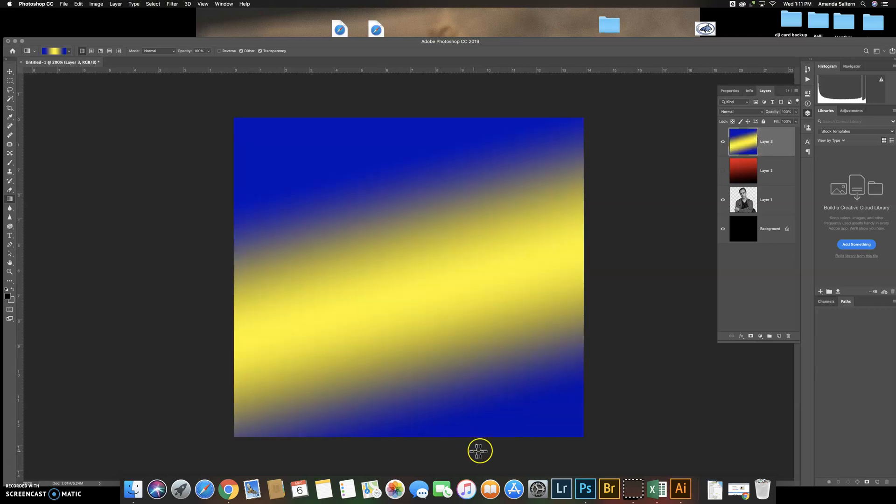
{"action": "key", "text": "super+z"}
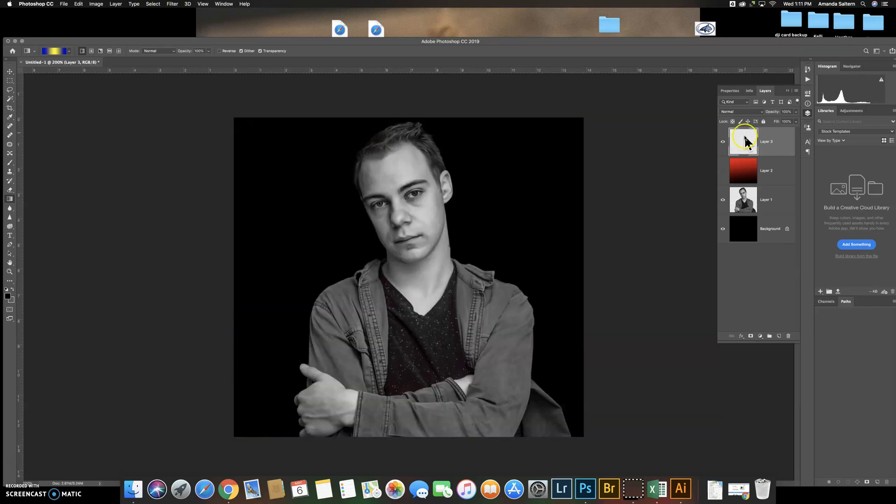
Set Layer 3 to Multiply and draw a blue-yellow-blue linear gradient from the man's head down past the canvas's lower edge
{"action": "left_click", "coordinate": [746, 113]}
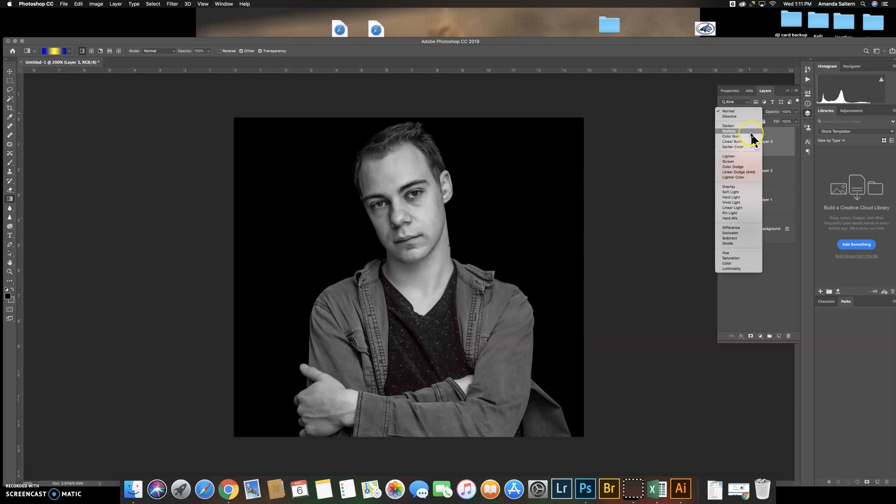
{"action": "left_click", "coordinate": [751, 132]}
{"action": "left_click_drag", "start_coordinate": [380, 124], "coordinate": [461, 447]}
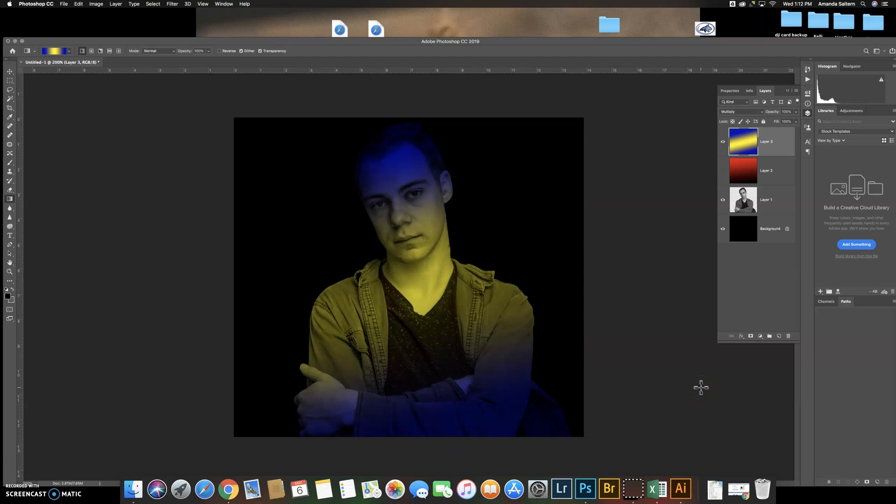
{"action": "left_click", "coordinate": [695, 327]}
Try a radial version of the blue-yellow-blue gradient on Layer 3
{"action": "left_click", "coordinate": [92, 51]}
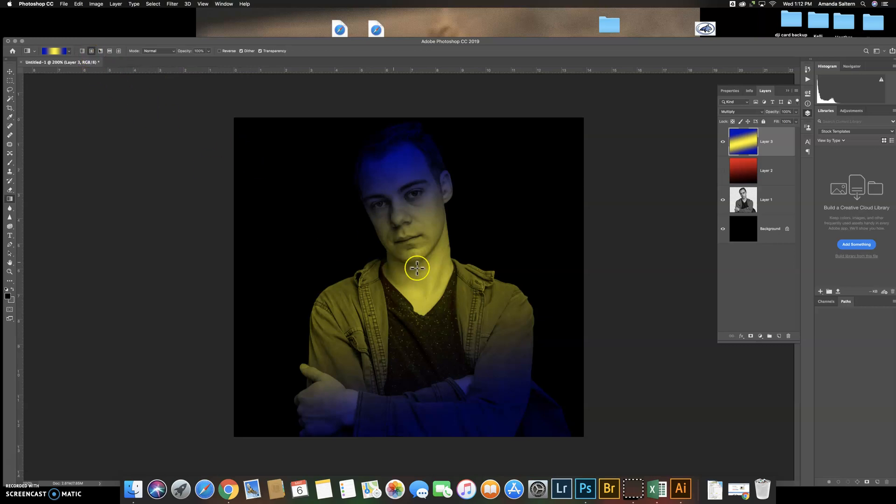
{"action": "left_click_drag", "start_coordinate": [429, 310], "coordinate": [459, 332]}
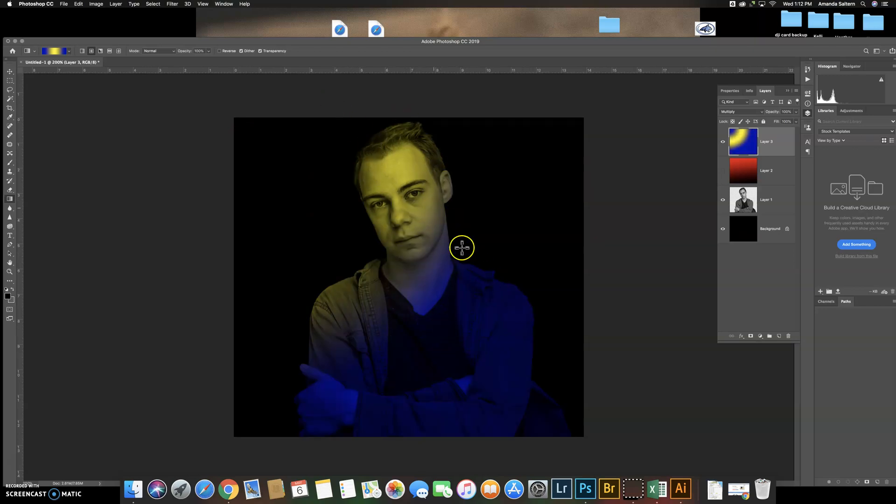
Redraw Layer 3 with a reflected gradient so diagonal blue and yellow bands cross the figure
{"action": "left_click", "coordinate": [109, 51]}
{"action": "left_click_drag", "start_coordinate": [425, 316], "coordinate": [337, 142]}
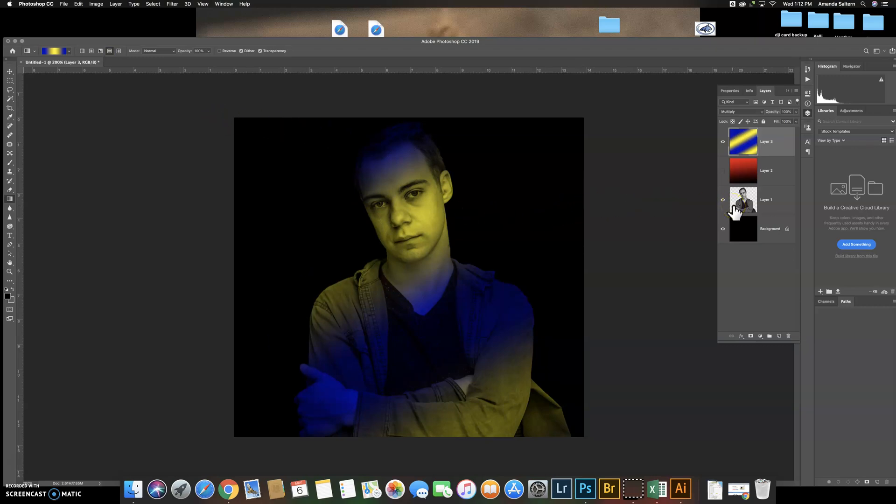
Open the save dialog for the document and dismiss it without saving
{"action": "left_click", "coordinate": [66, 9]}
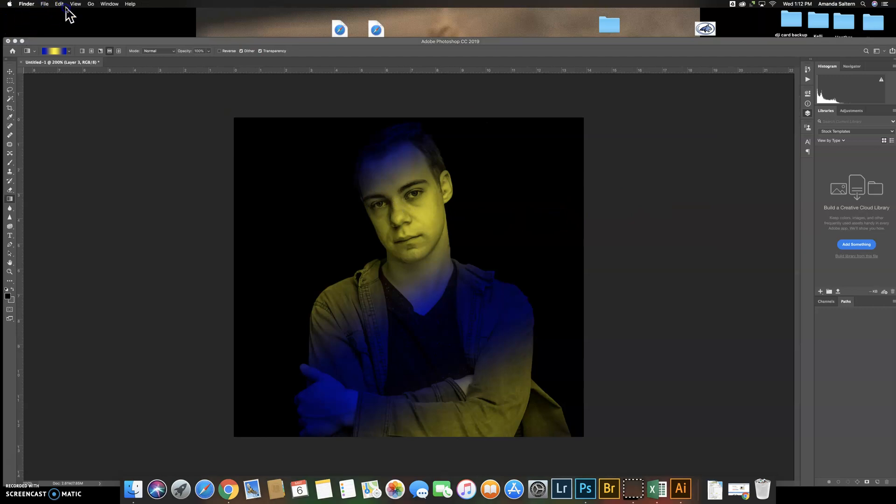
{"action": "left_click", "coordinate": [65, 49]}
{"action": "left_click", "coordinate": [64, 4]}
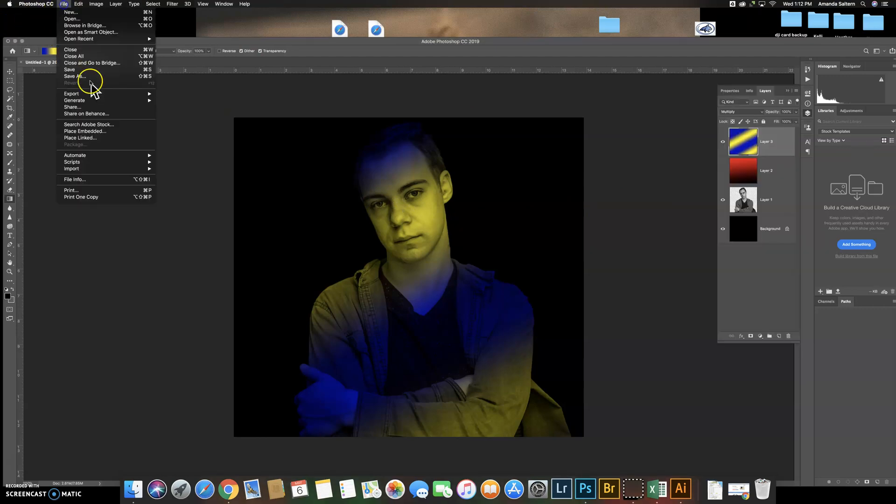
{"action": "left_click", "coordinate": [106, 70]}
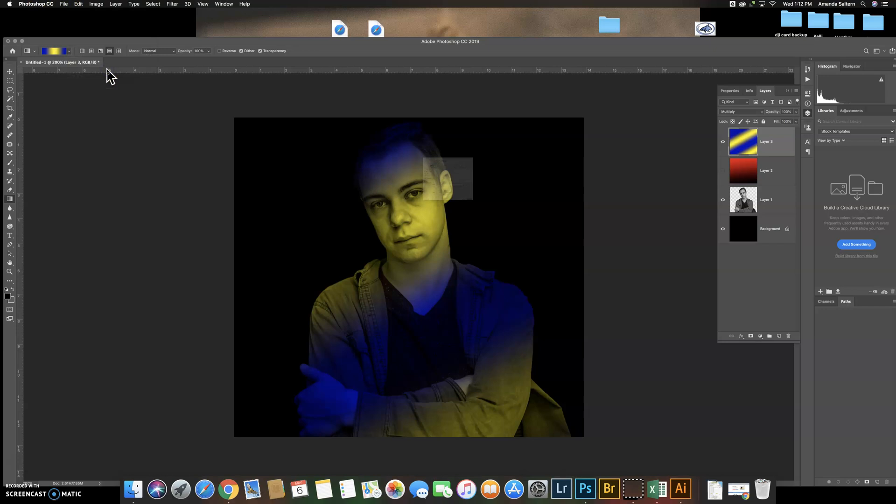
{"action": "left_click", "coordinate": [526, 280]}
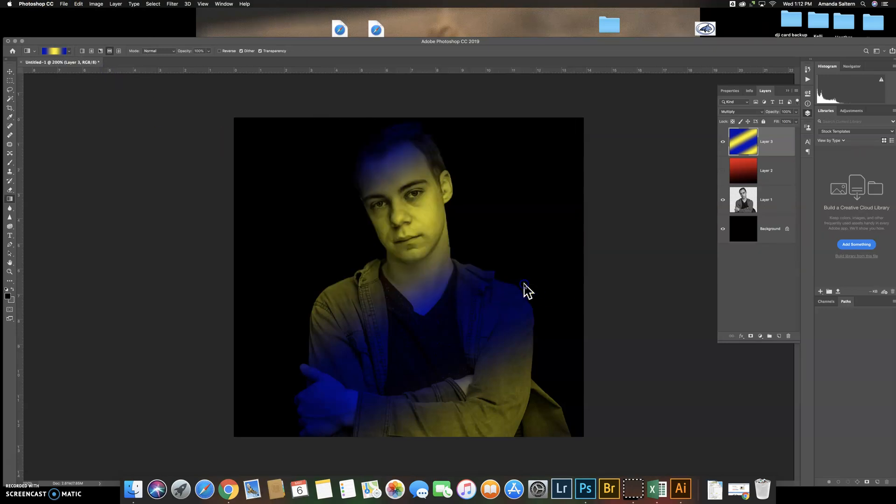